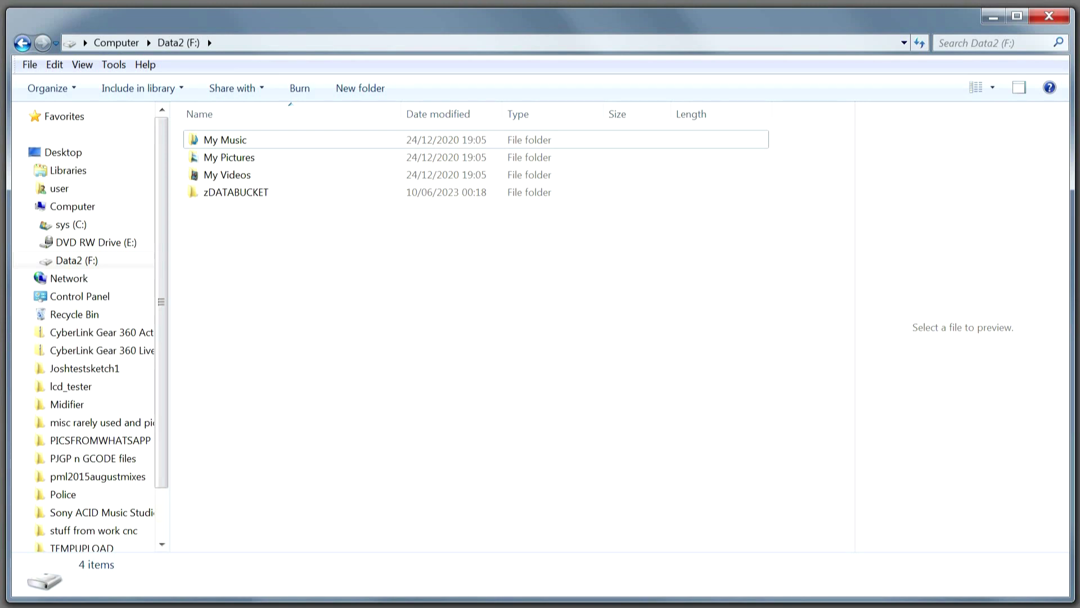
# Browse in Windows Explorer to the Data2 (F:) drive.
pyautogui.click(55, 152)
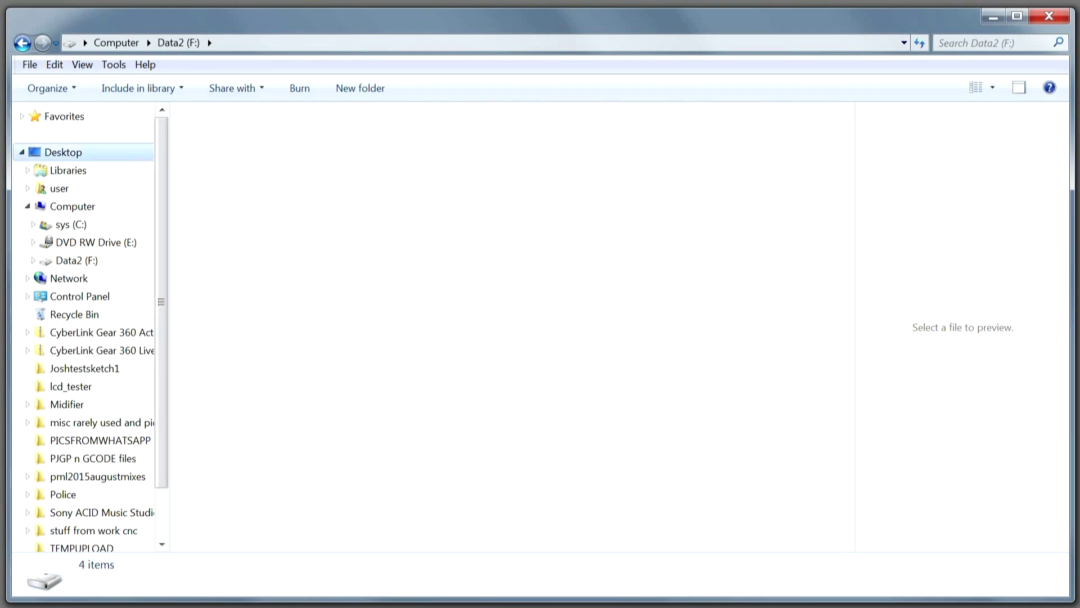
pyautogui.scroll(-1, 84, 327)
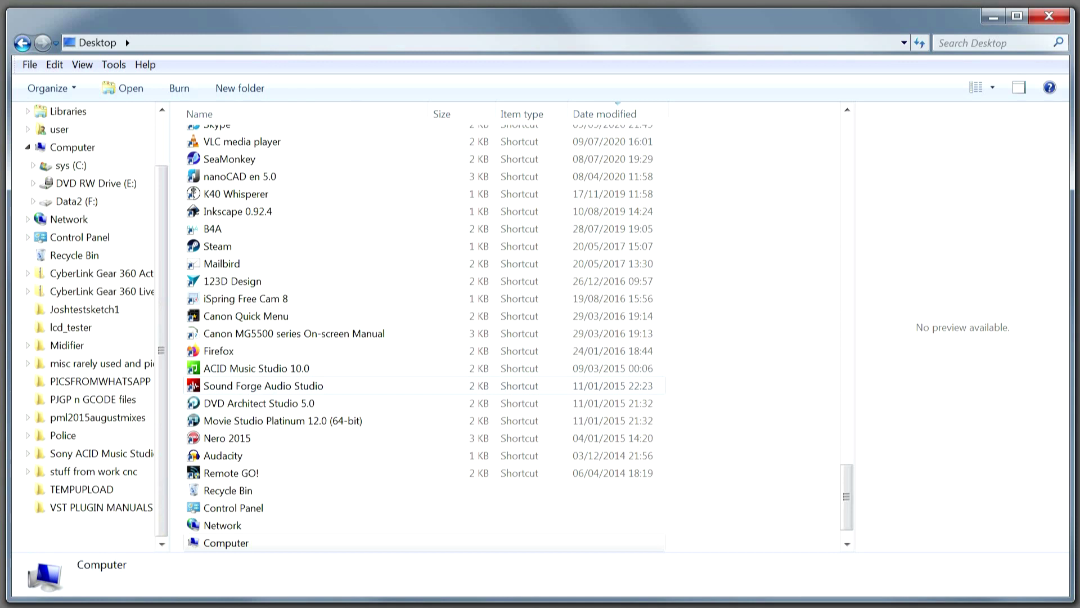
pyautogui.moveTo(563, 416); pyautogui.dragTo(194, 275)
pyautogui.scroll(15, 304, 371)
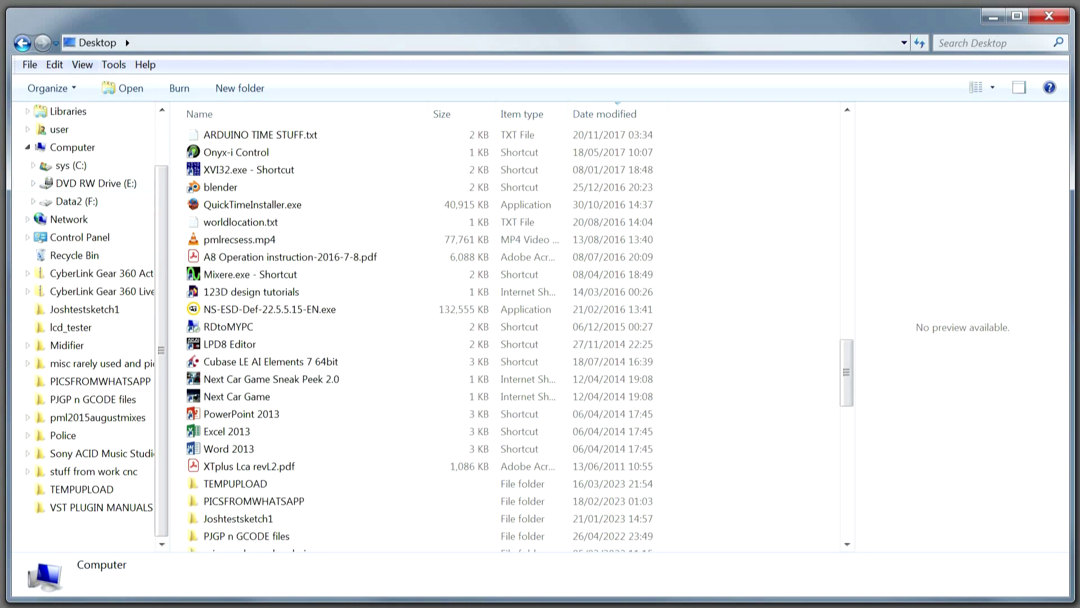
pyautogui.click(77, 201)
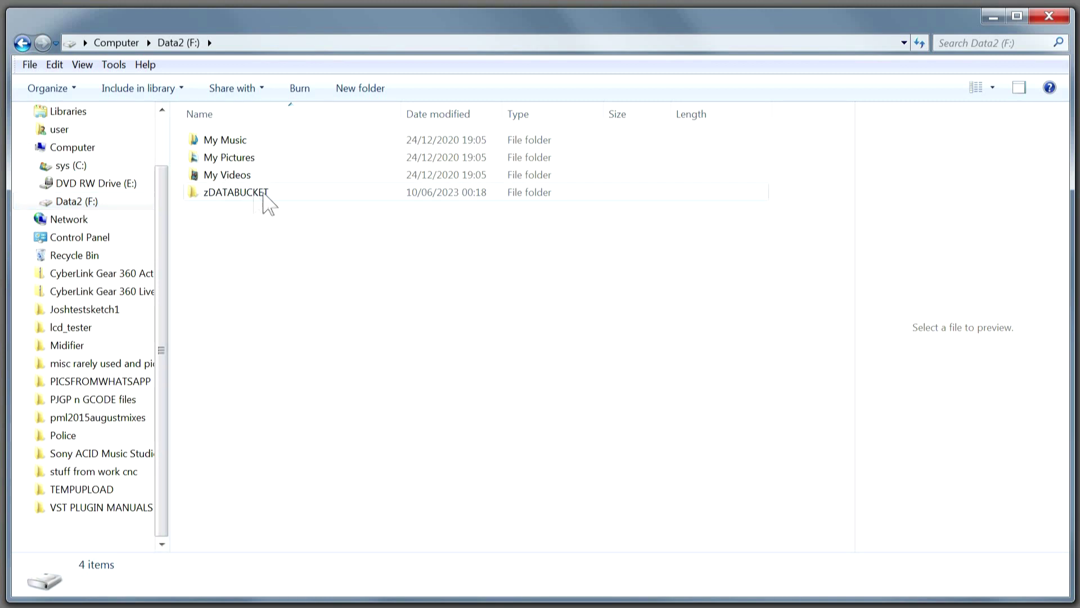
pyautogui.doubleClick(248, 195)
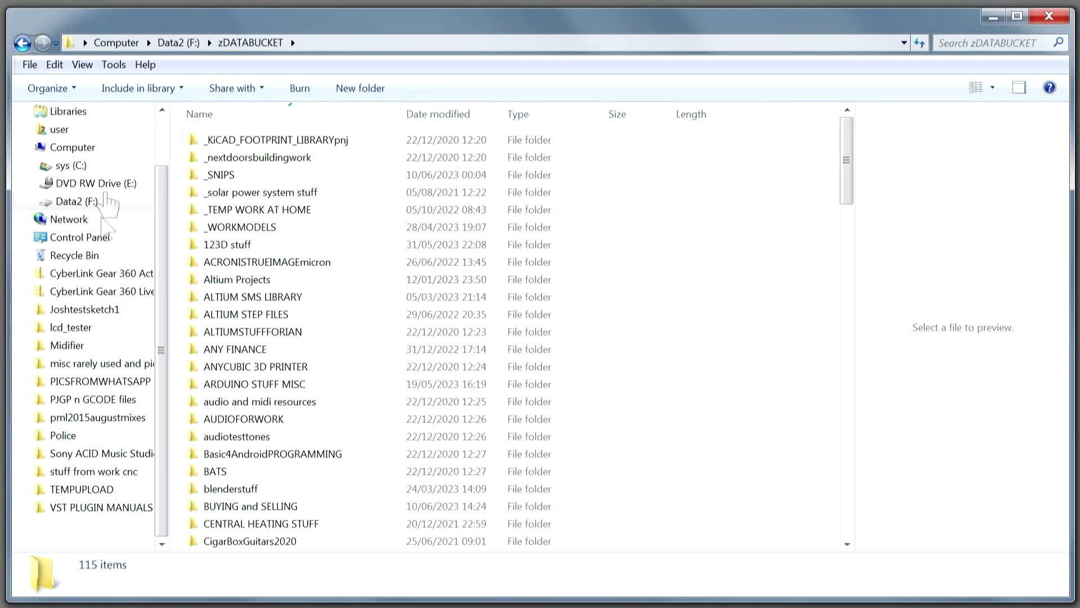
pyautogui.click(84, 203)
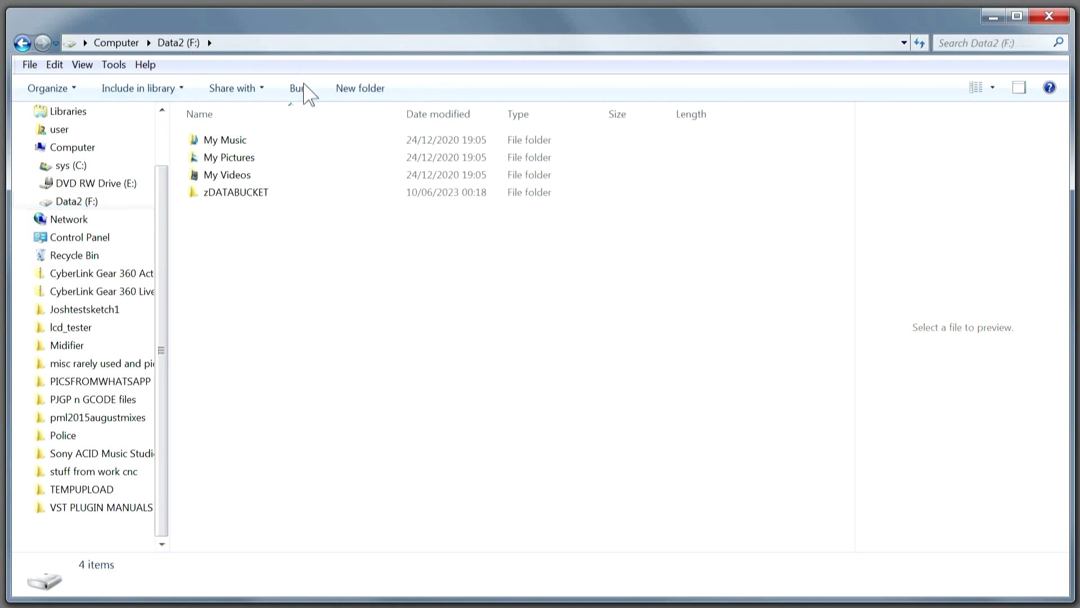
# Create a new folder on the drive named TESTGCODE.
pyautogui.click(346, 93)
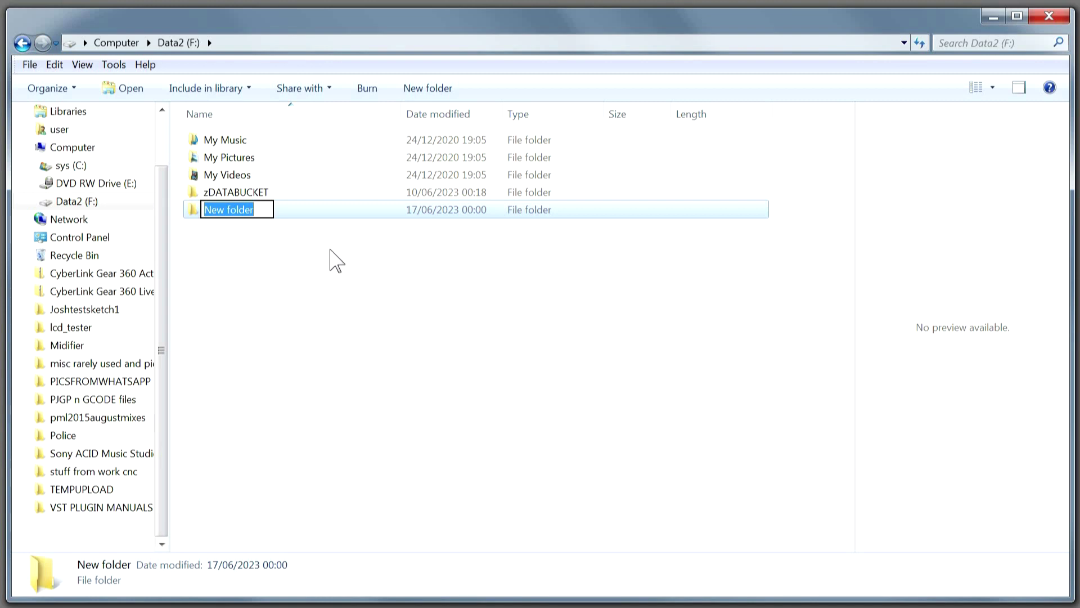
pyautogui.write('TESTGCODE')
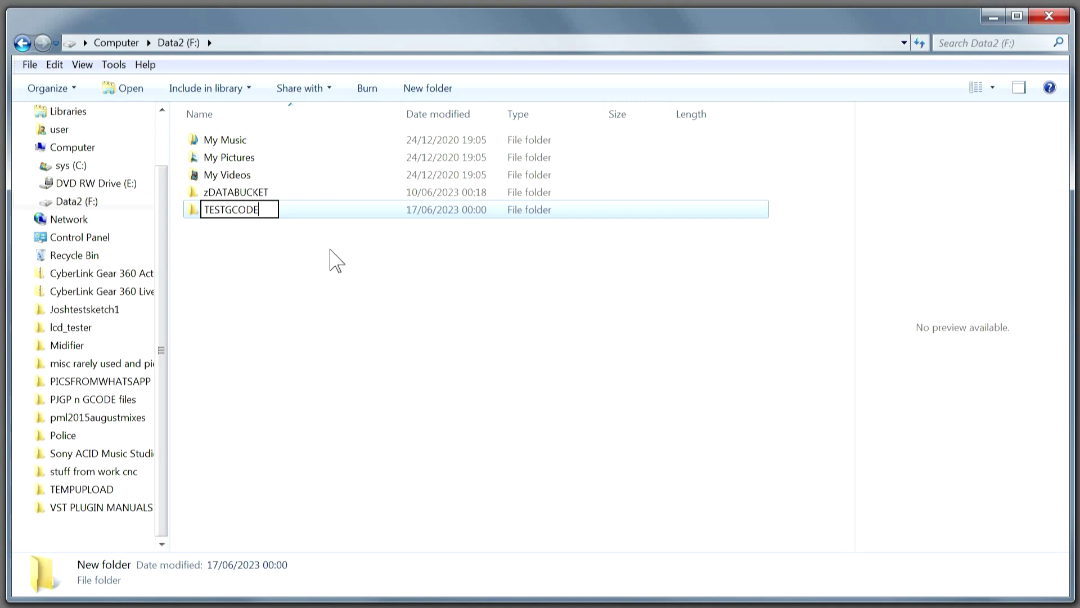
pyautogui.press('Return')
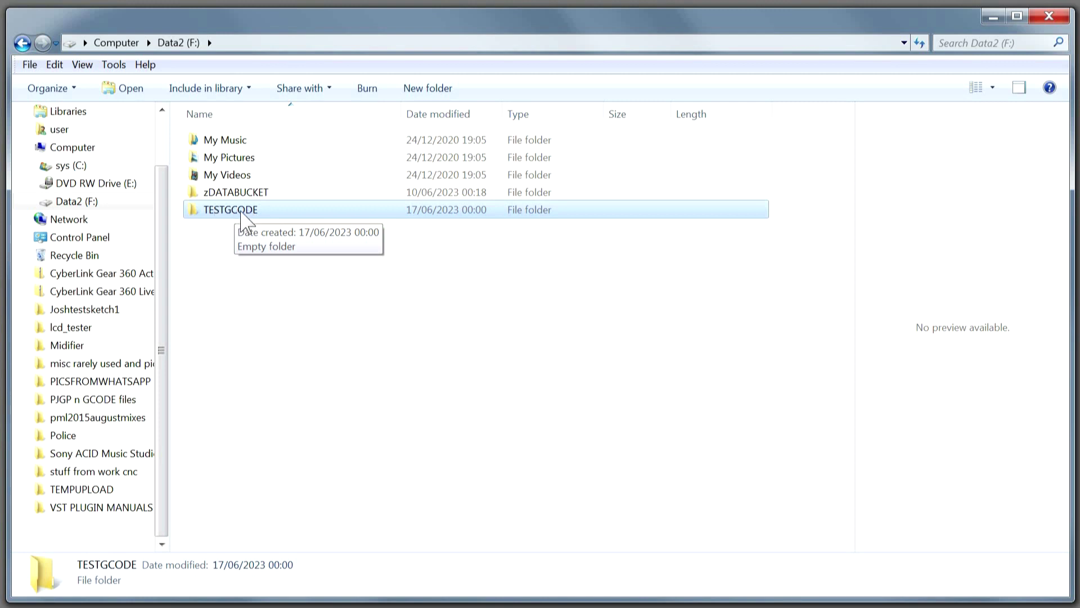
# Open the TESTGCODE folder and copy its address F:\TESTGCODE to the clipboard.
pyautogui.doubleClick(241, 212)
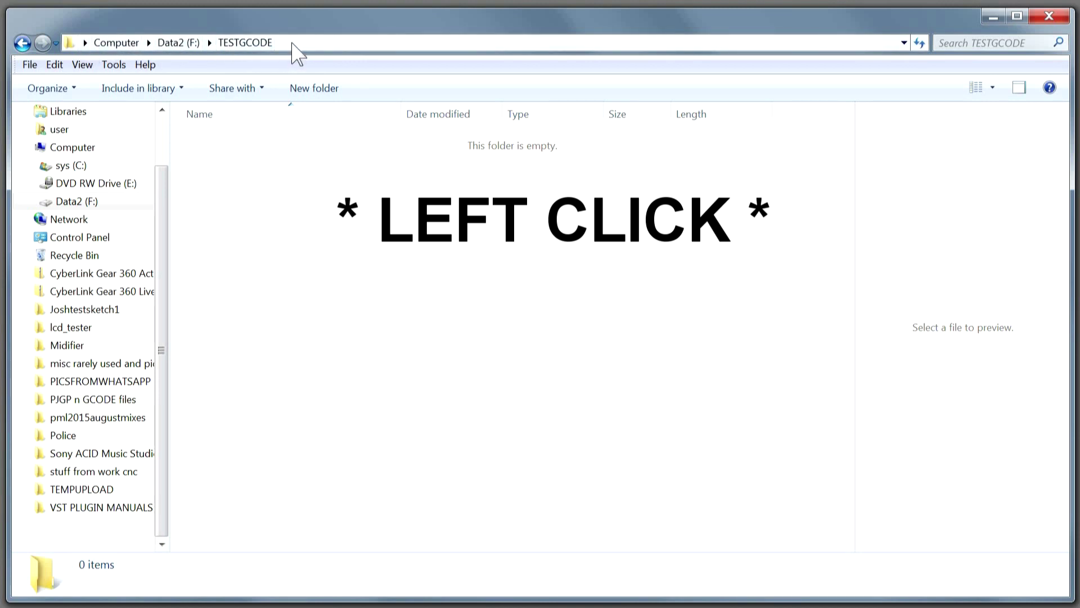
pyautogui.click(293, 43)
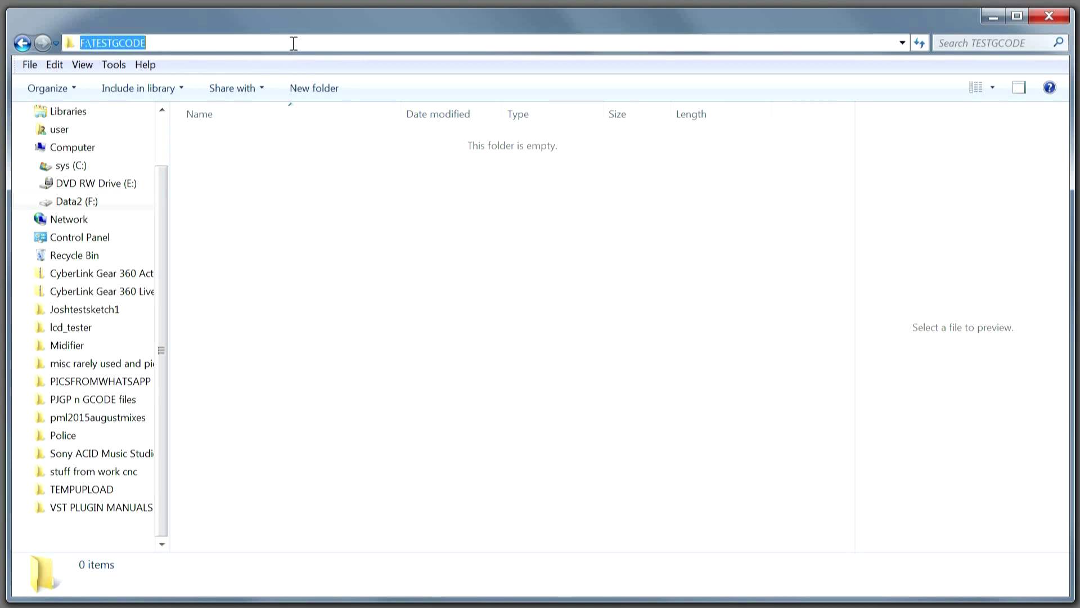
pyautogui.rightClick(133, 46)
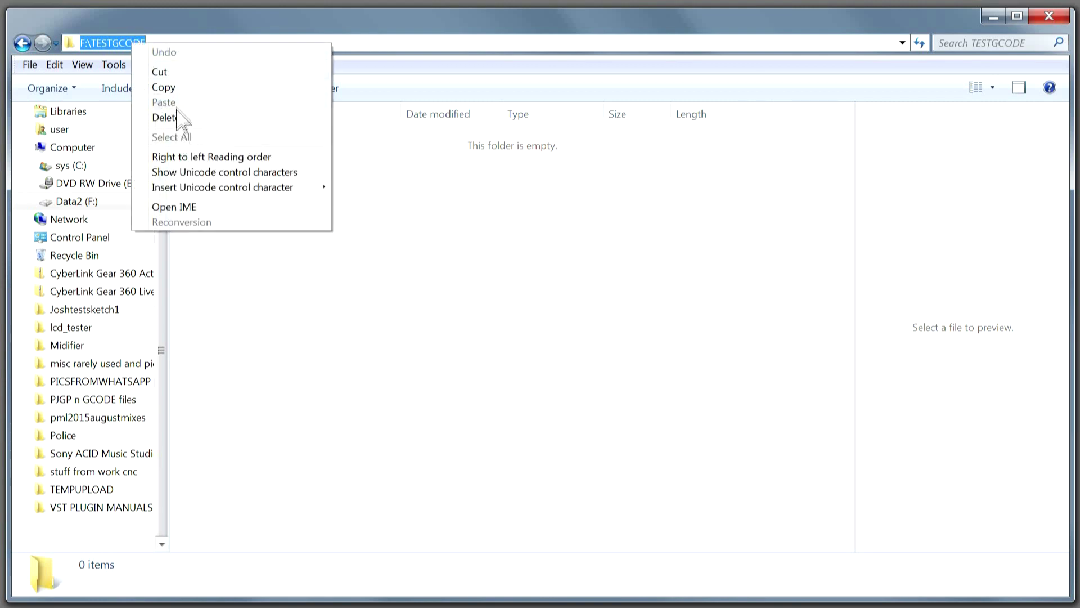
pyautogui.click(162, 87)
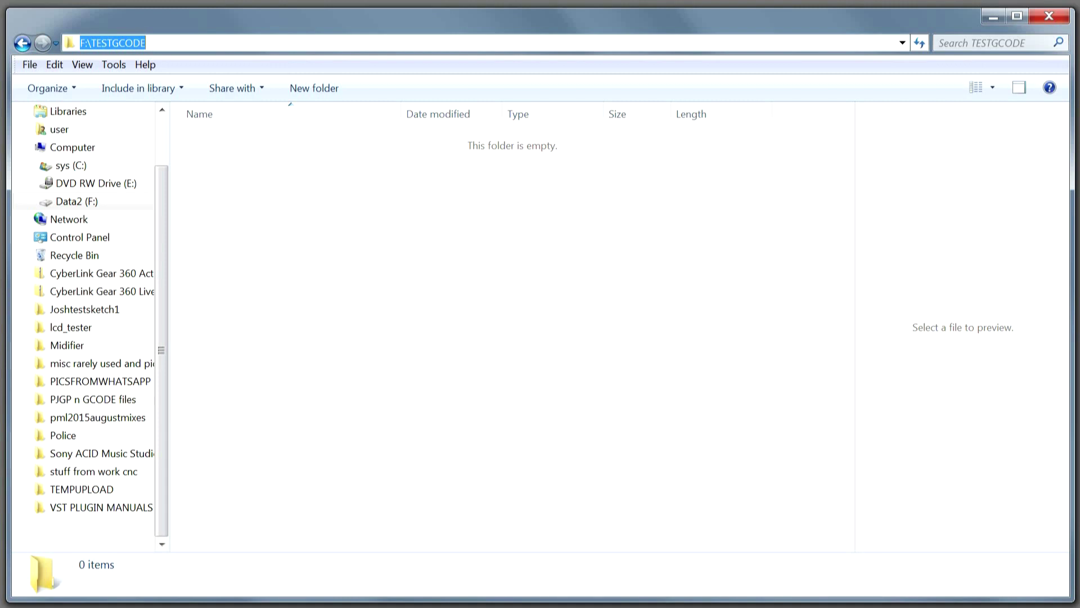
# Switch to Inkscape, restore its window and enlarge it to cover most of the screen.
pyautogui.hotkey('alt', 'Tab')
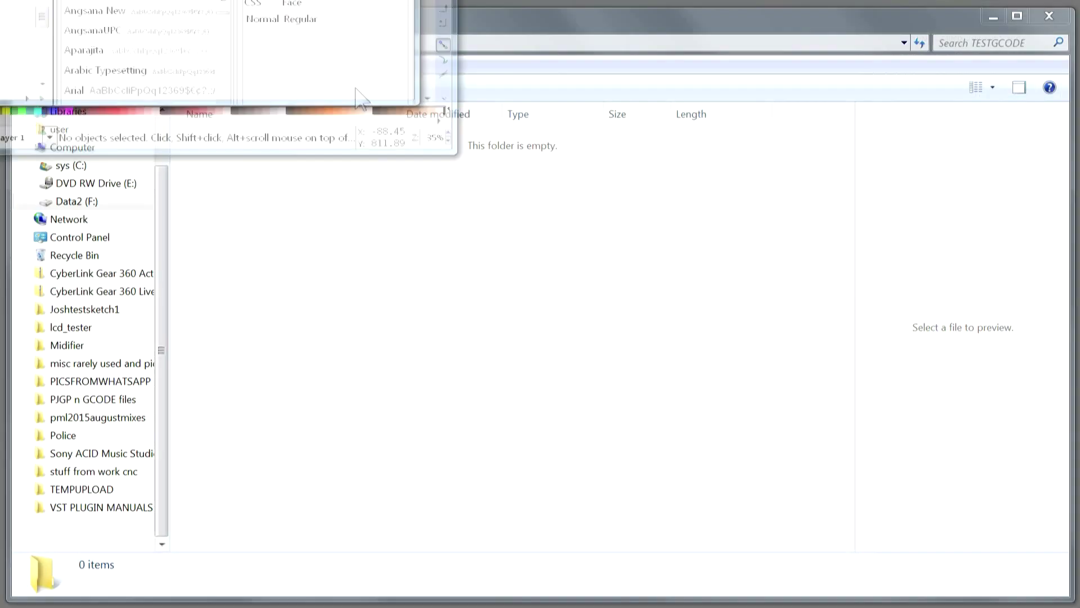
pyautogui.moveTo(411, 60); pyautogui.dragTo(172, 28)
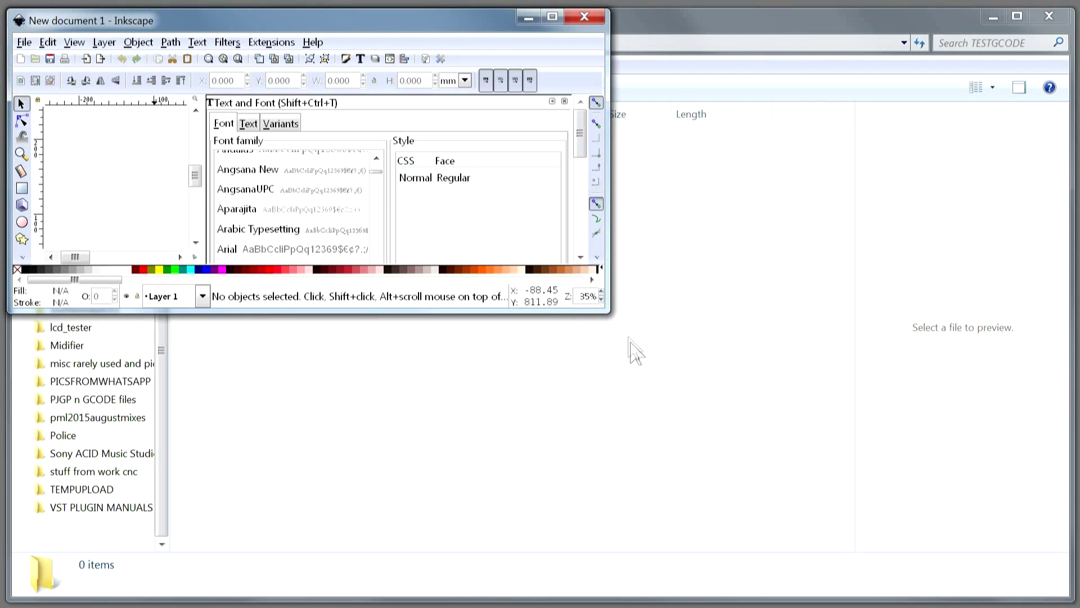
pyautogui.moveTo(609, 313); pyautogui.dragTo(1029, 565)
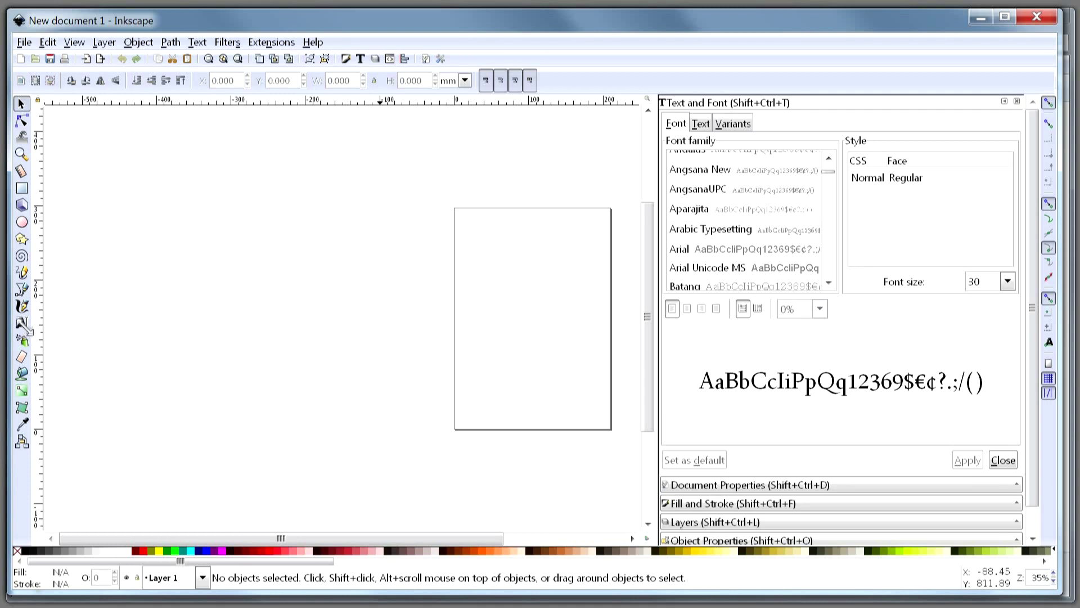
# Write the text 'TEST' on the page with the Text tool.
pyautogui.click(22, 323)
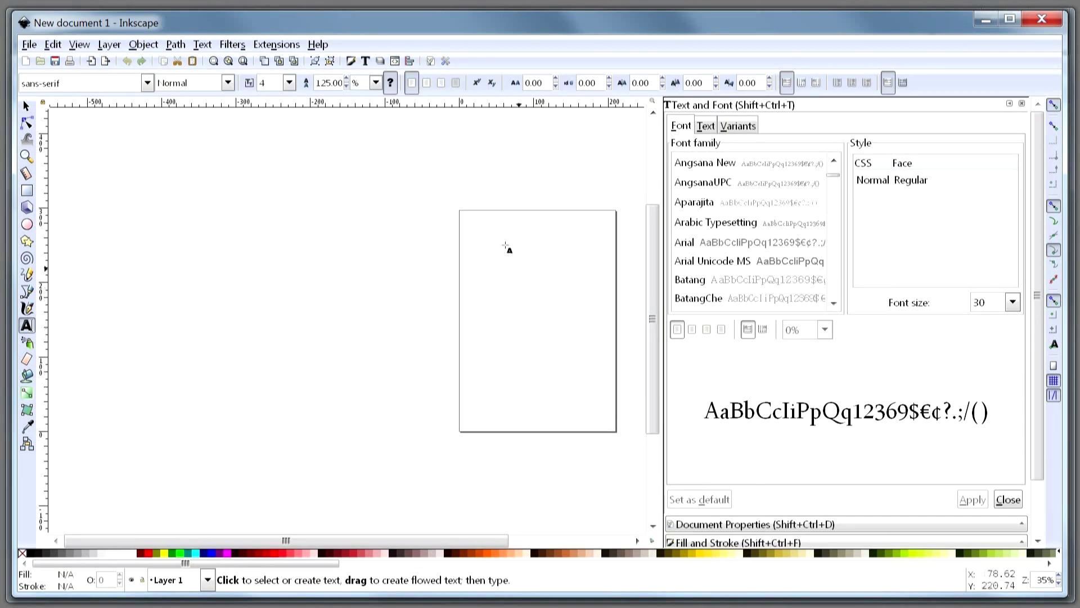
pyautogui.click(486, 249)
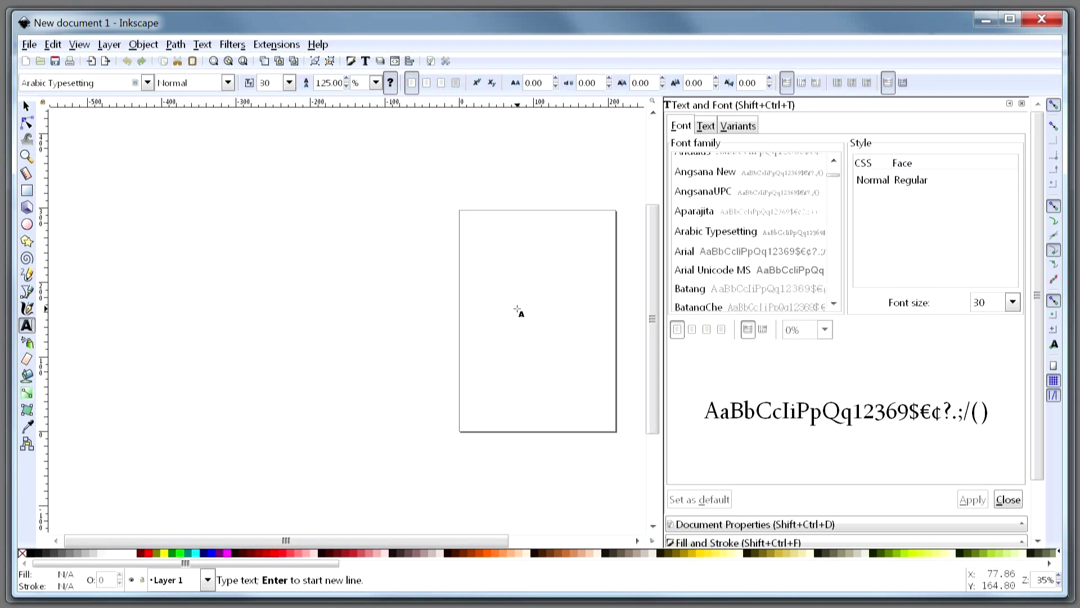
pyautogui.write('TEST')
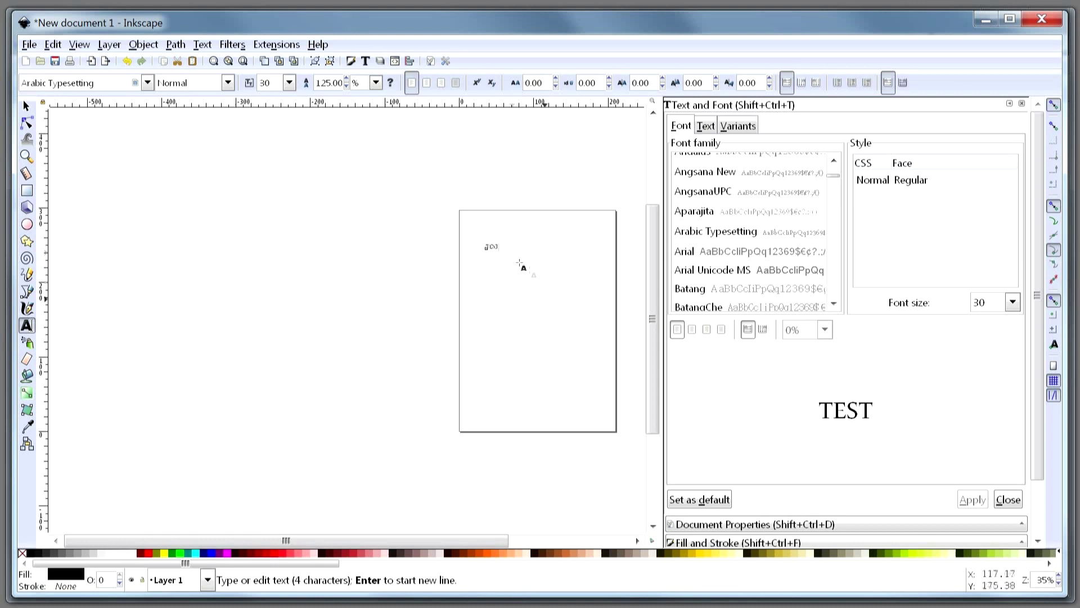
pyautogui.scroll(5, 495, 242)
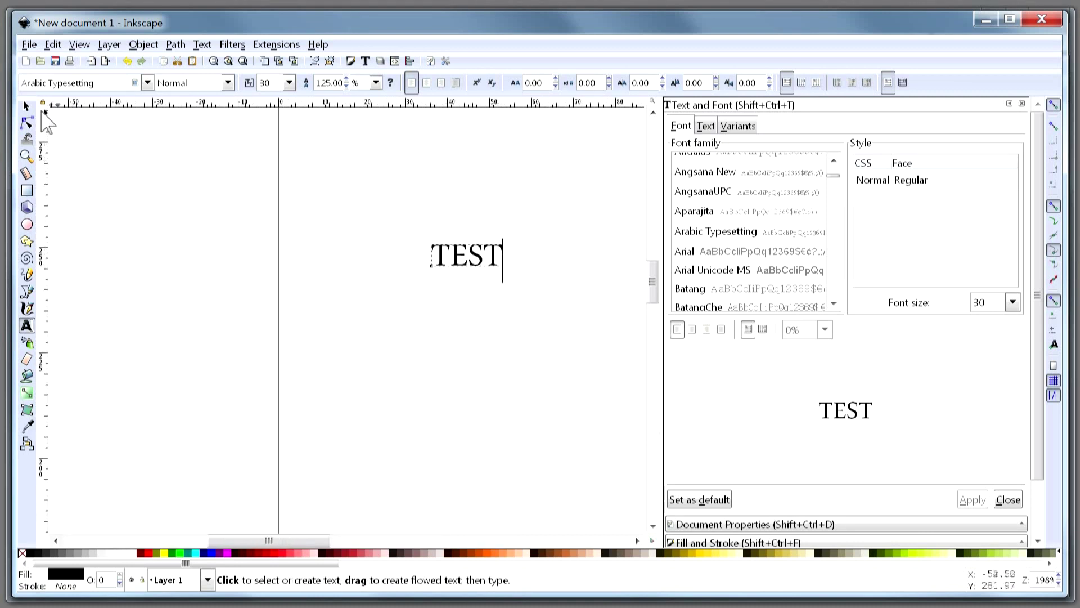
# Scale the TEST text up to about 165.85 pt.
pyautogui.click(26, 106)
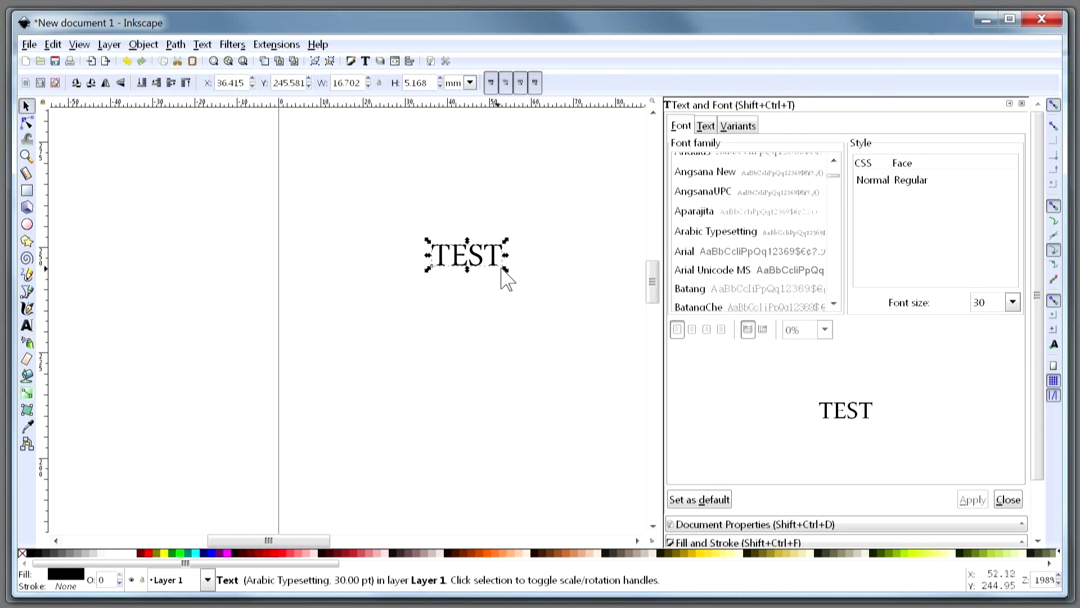
pyautogui.moveTo(505, 270); pyautogui.dragTo(596, 400)
pyautogui.moveTo(429, 247); pyautogui.dragTo(363, 190)
pyautogui.scroll(-5, 410, 374)
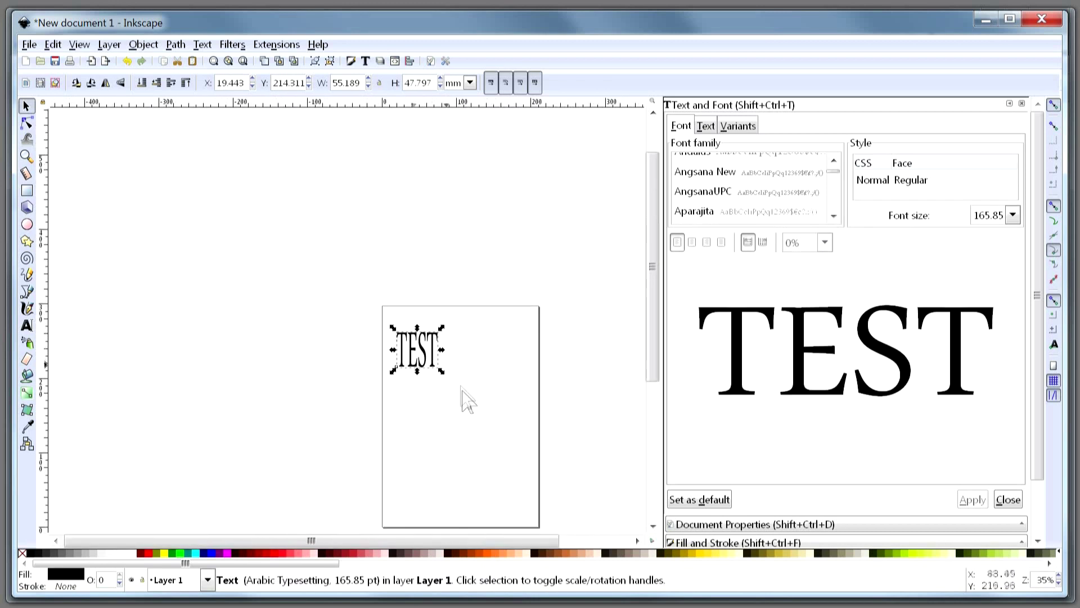
# Deselect the text and pan the canvas so the whole page is in view.
pyautogui.rightClick(465, 425)
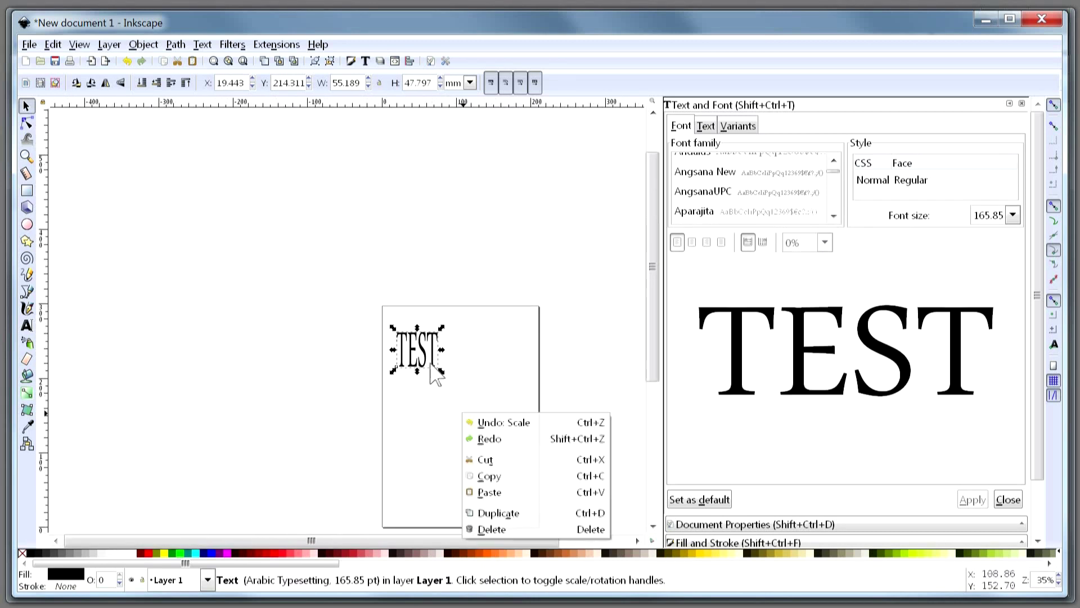
pyautogui.moveTo(441, 386); pyautogui.dragTo(472, 429)
pyautogui.rightClick(467, 418)
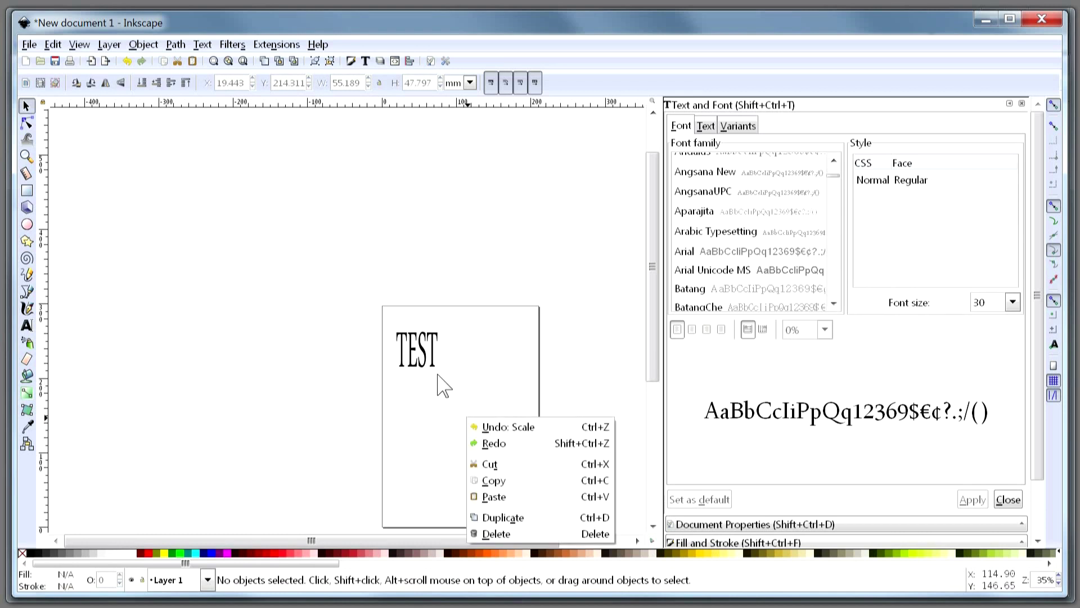
pyautogui.click(450, 421)
pyautogui.rightClick(451, 419)
pyautogui.press('space')
pyautogui.moveTo(399, 356); pyautogui.dragTo(323, 316)
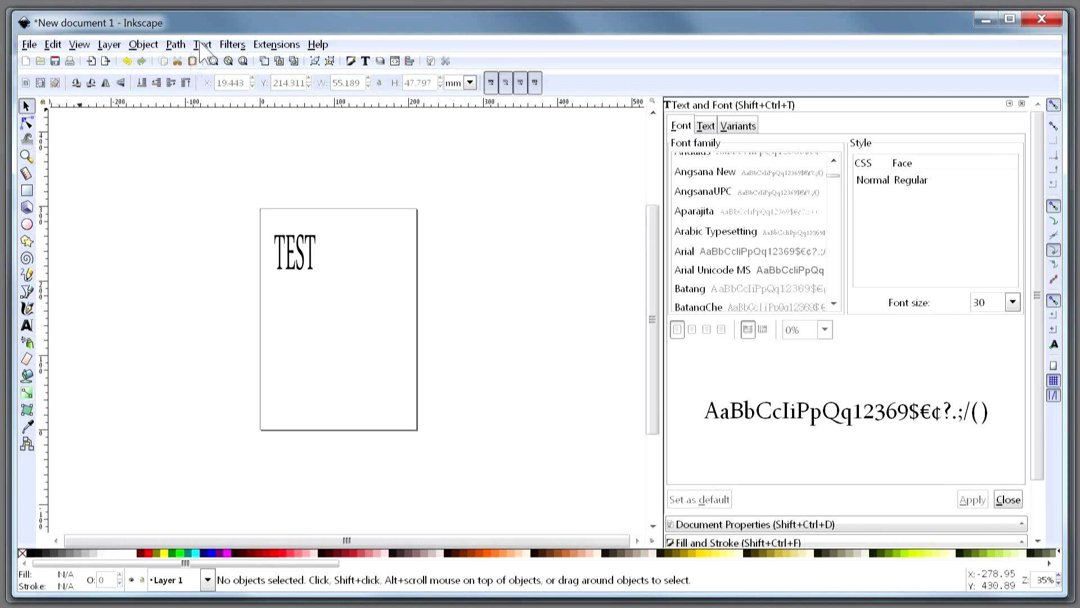
# Add Gcodetools orientation points (0.0; 0.0; 0.0) and (100.0; 0.0; -1.0), then select their group.
pyautogui.click(301, 256)
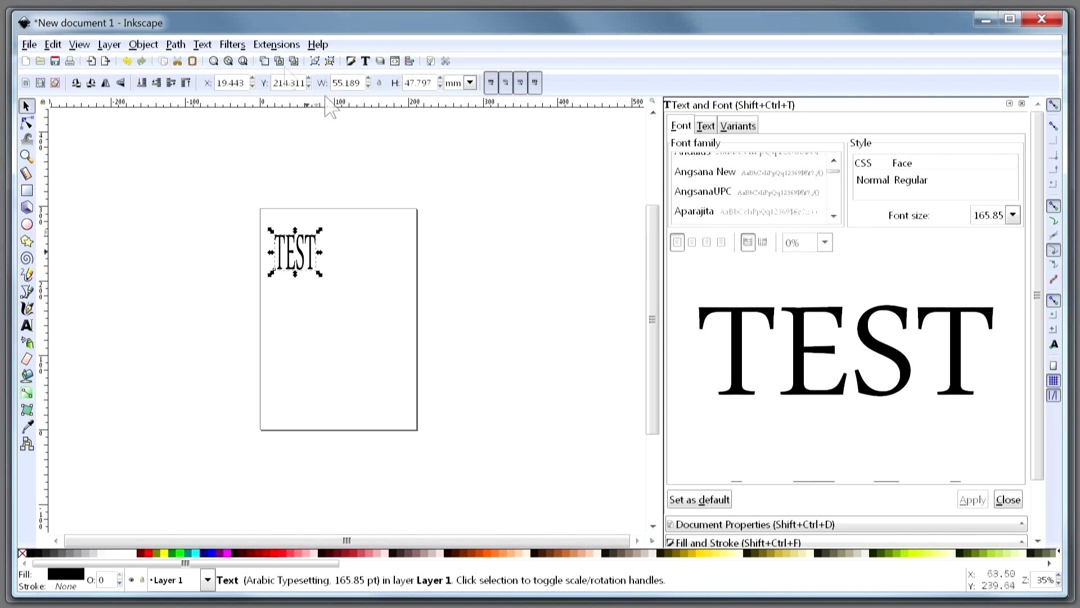
pyautogui.click(268, 47)
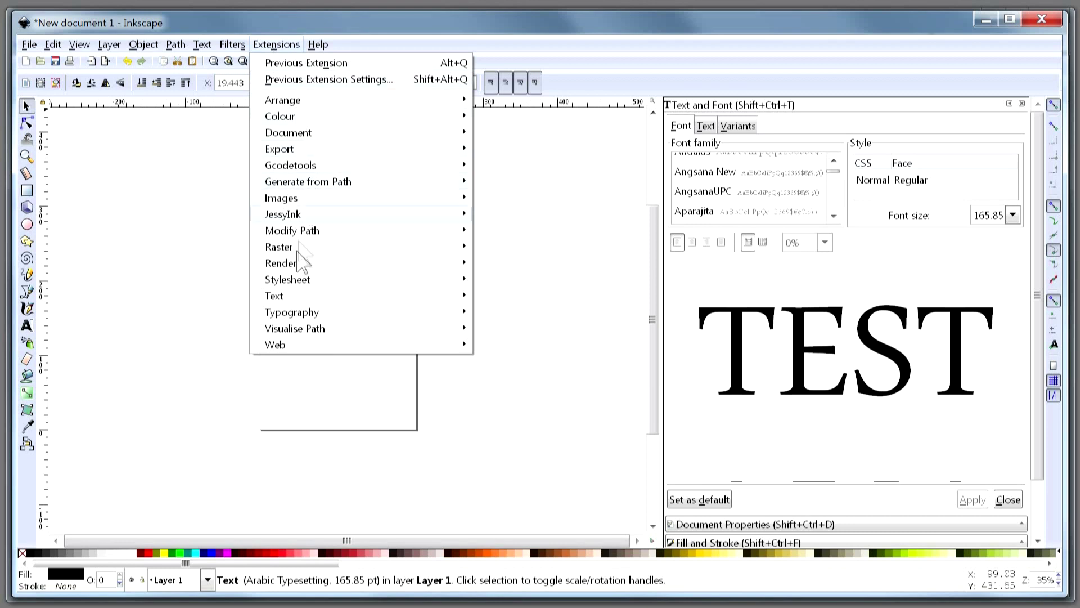
pyautogui.moveTo(291, 165)
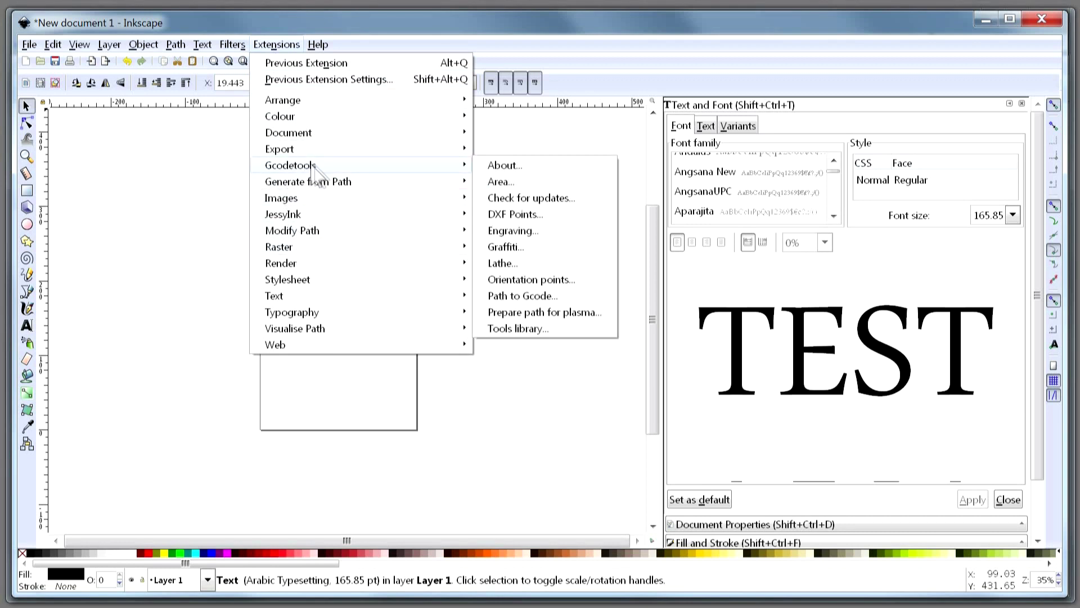
pyautogui.click(521, 281)
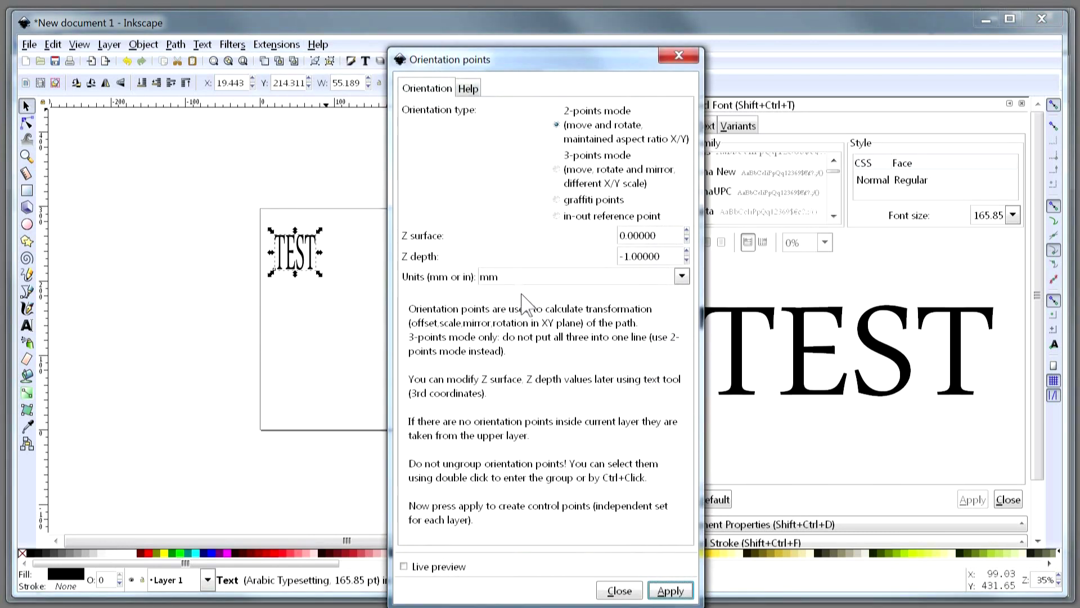
pyautogui.click(667, 591)
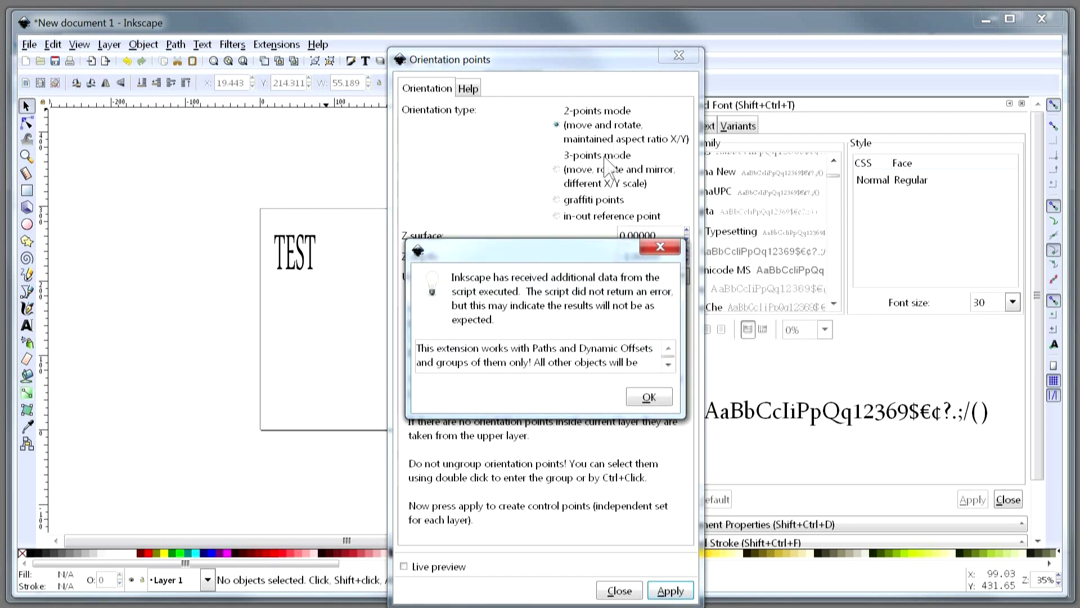
pyautogui.click(650, 399)
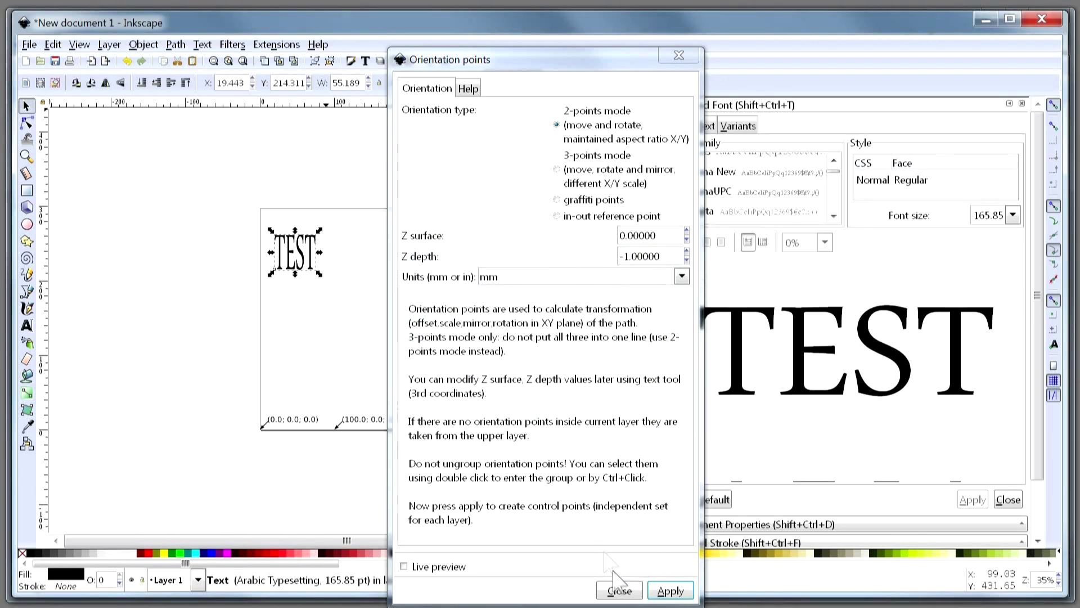
pyautogui.click(631, 592)
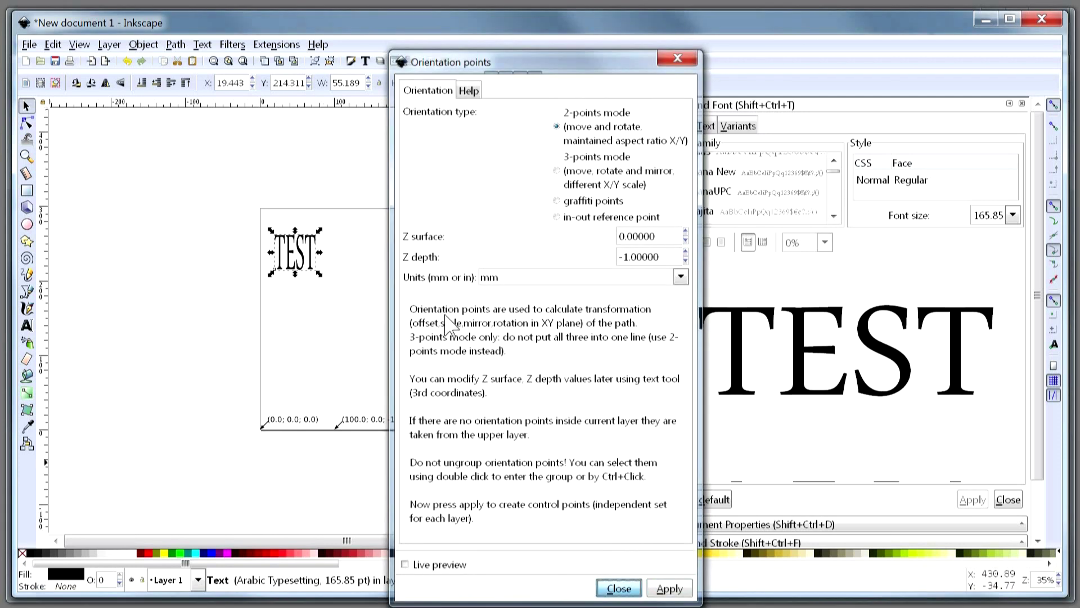
pyautogui.click(292, 423)
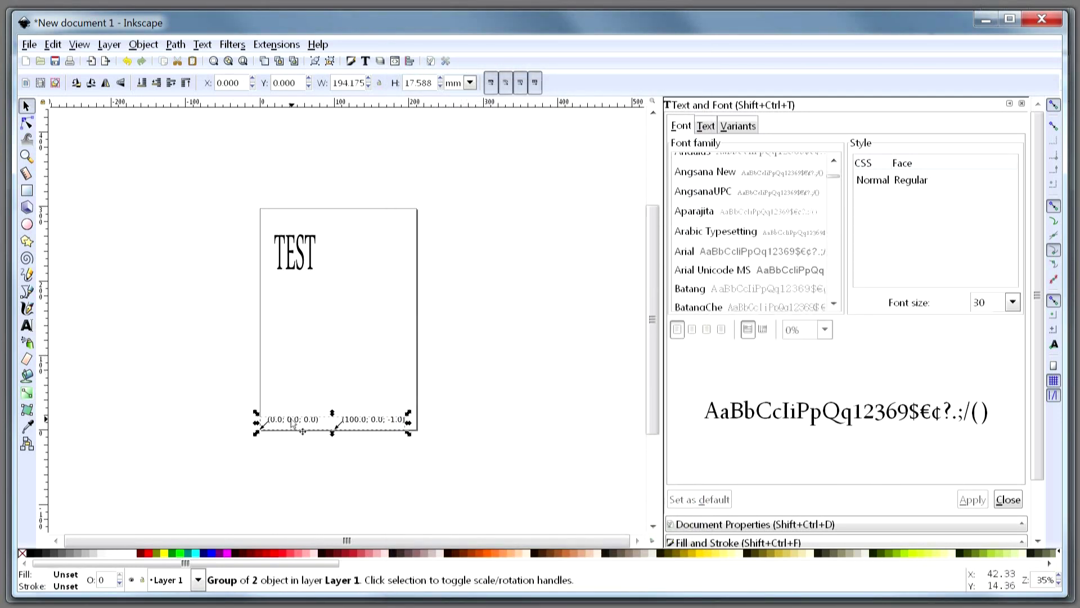
# Move the orientation point group up to overlap TEST's bottom and narrow it horizontally.
pyautogui.moveTo(305, 426); pyautogui.dragTo(321, 267)
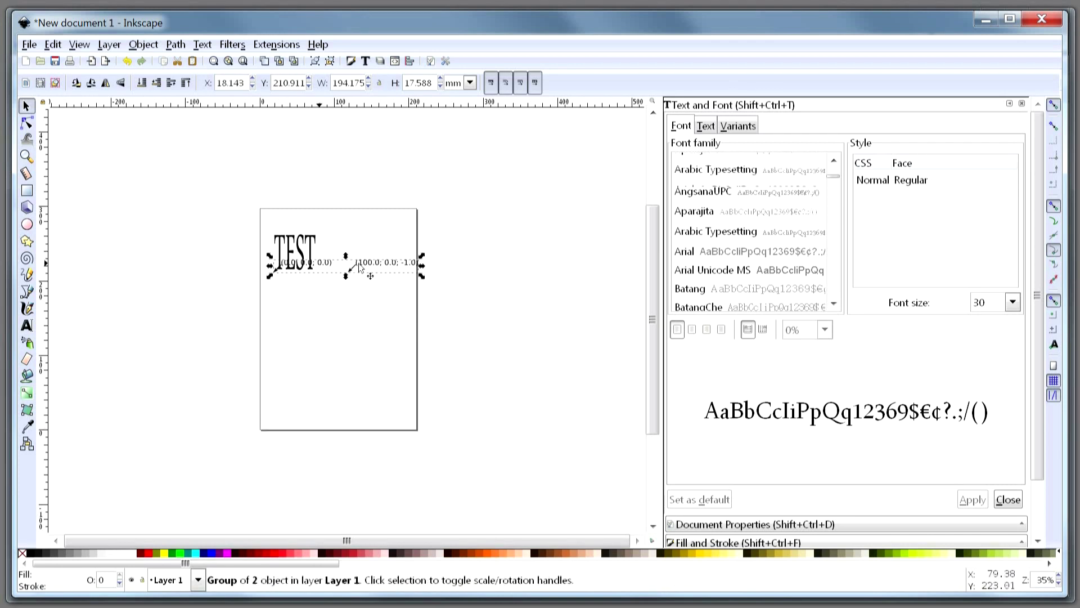
pyautogui.moveTo(399, 266)
pyautogui.mouseDown()
pyautogui.moveTo(367, 265)
pyautogui.moveTo(381, 264)
pyautogui.mouseUp()
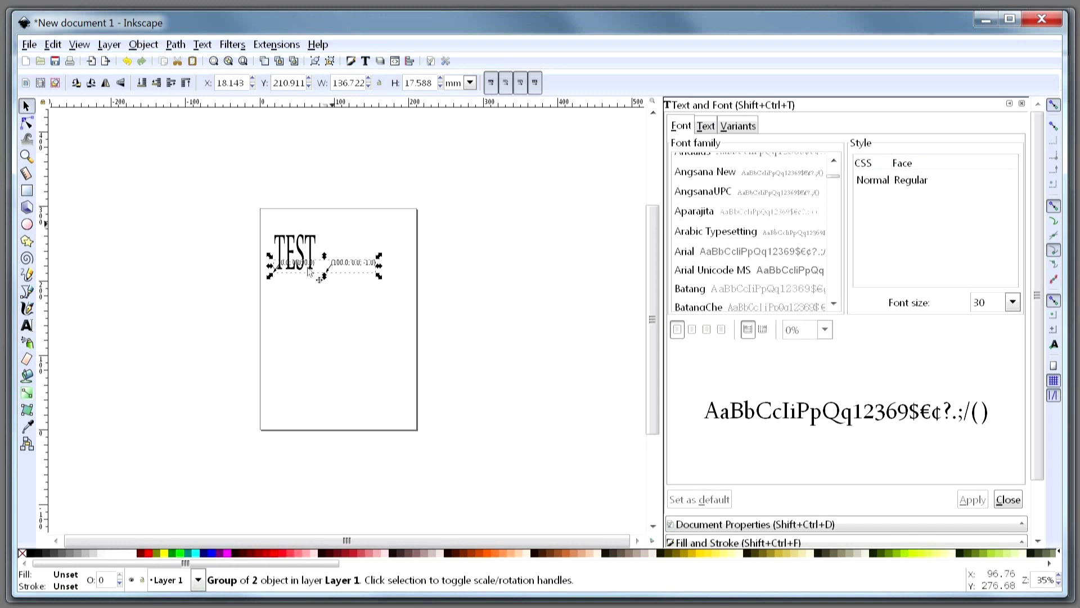
pyautogui.scroll(3, 309, 271)
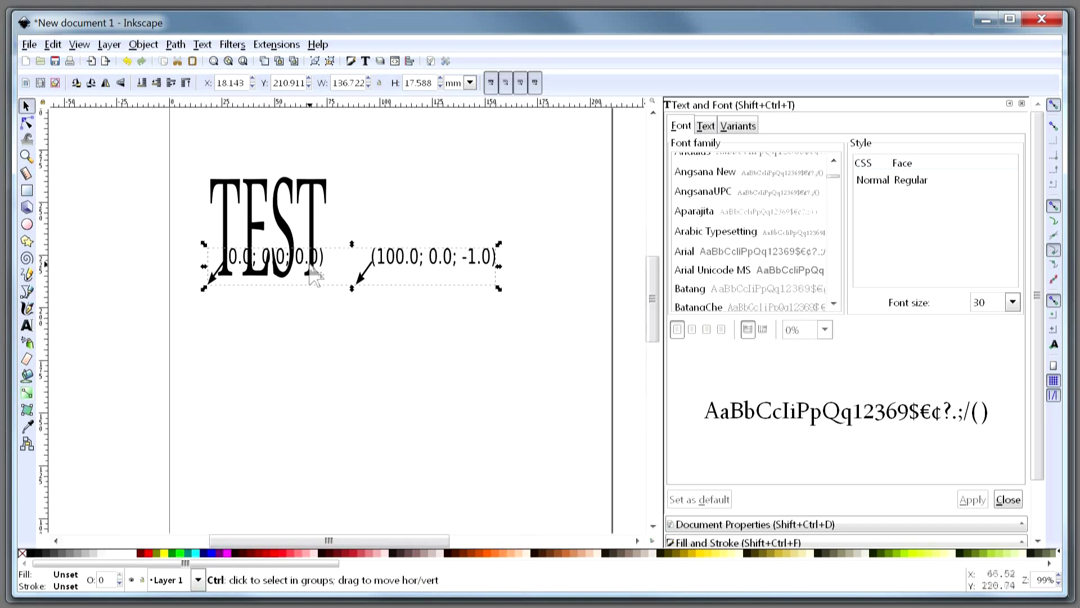
# Convert the TEST text to paths with Path > Object to Path, giving a group of 4.
pyautogui.click(322, 193)
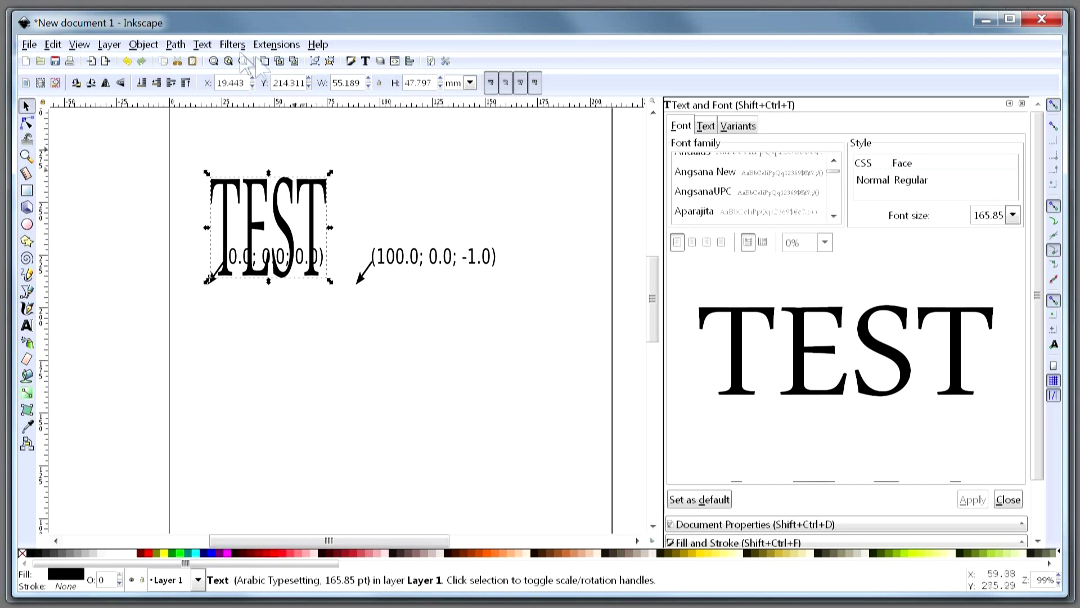
pyautogui.click(144, 44)
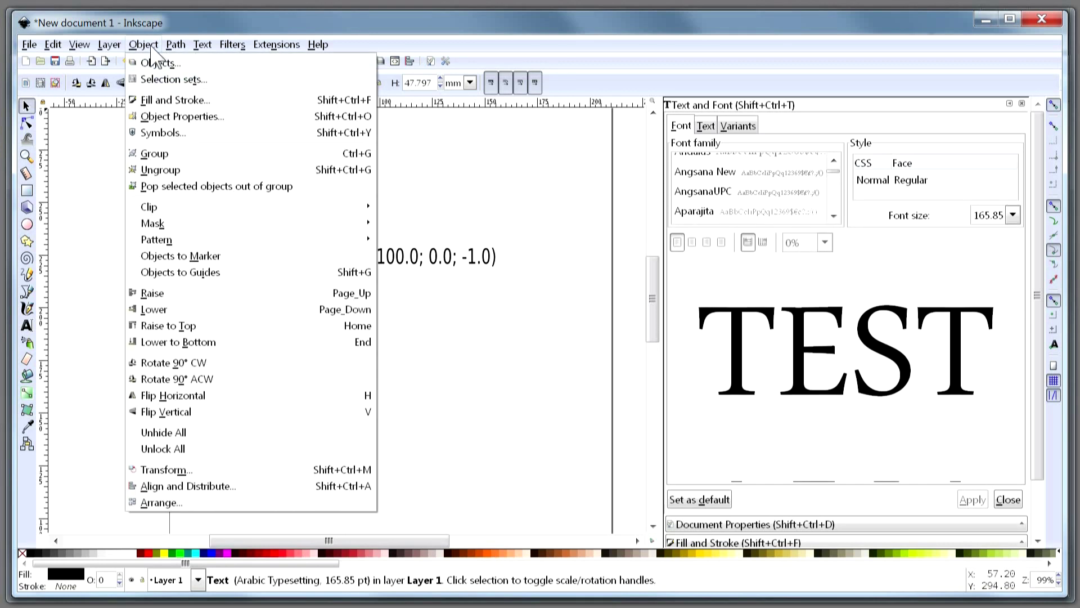
pyautogui.moveTo(176, 46)
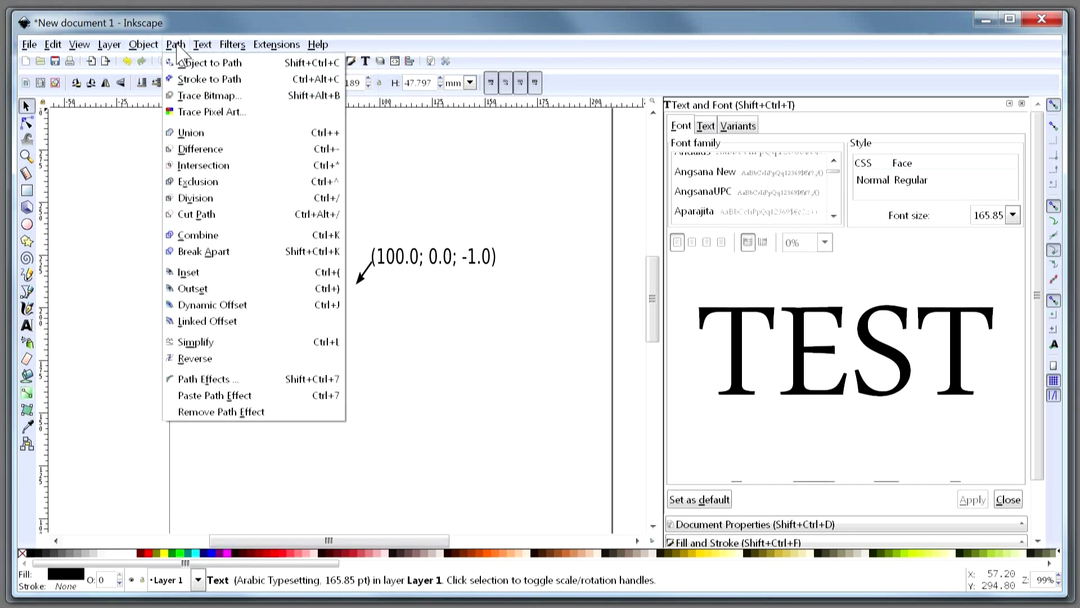
pyautogui.click(198, 64)
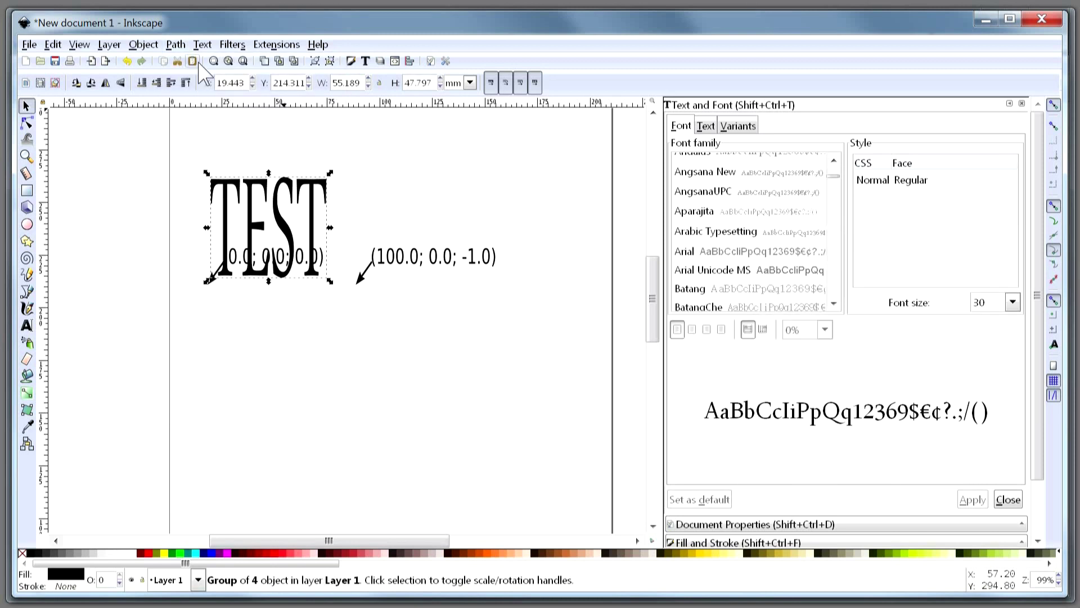
pyautogui.click(284, 45)
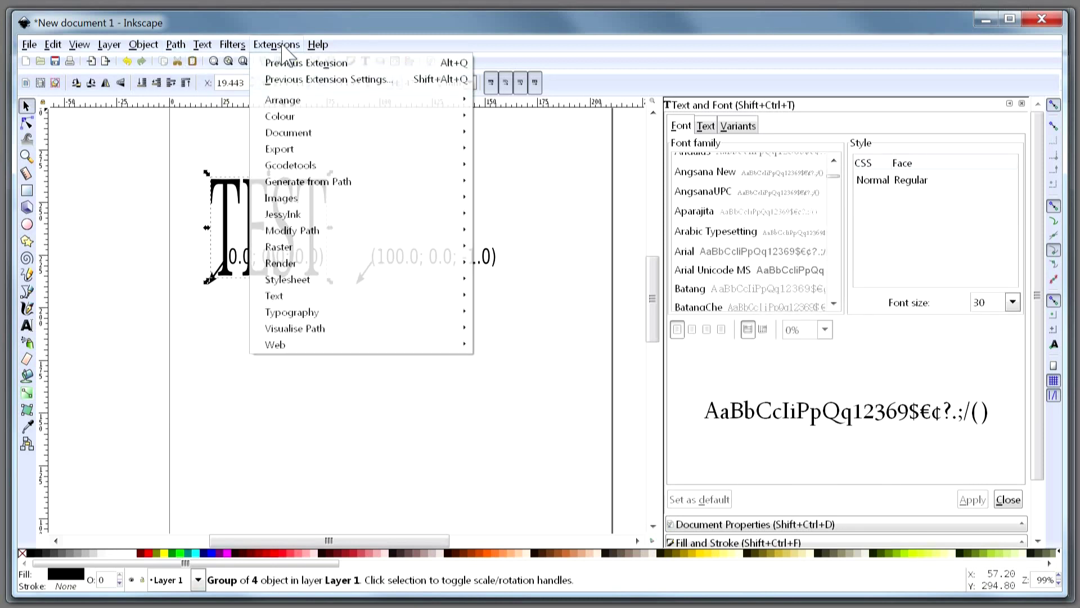
pyautogui.moveTo(291, 165)
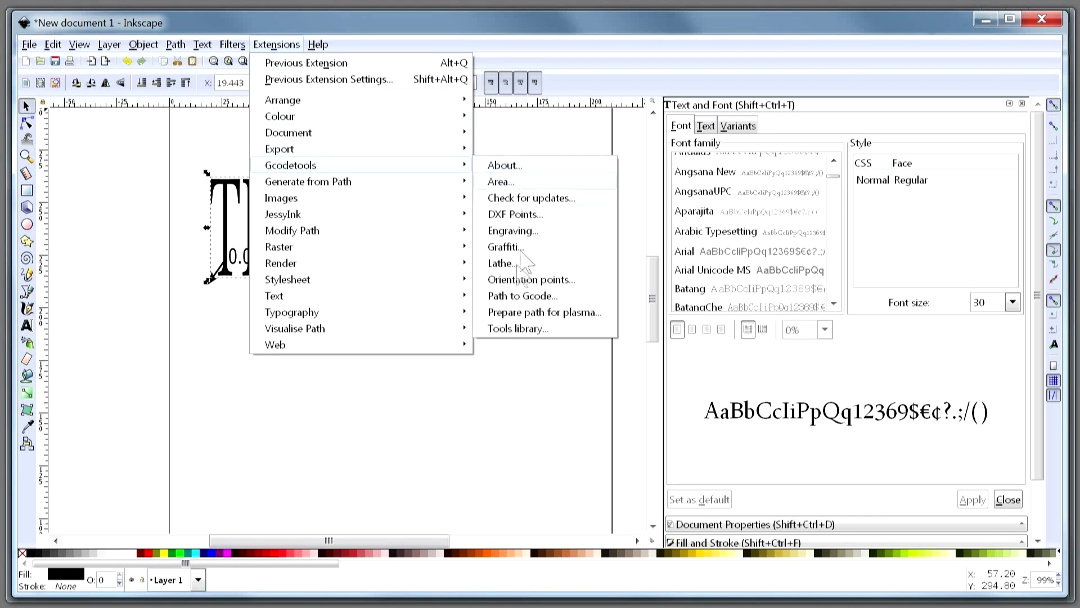
# In Path to Gcode preferences, replace the output directory with F:\TESTGCODE.
pyautogui.click(508, 305)
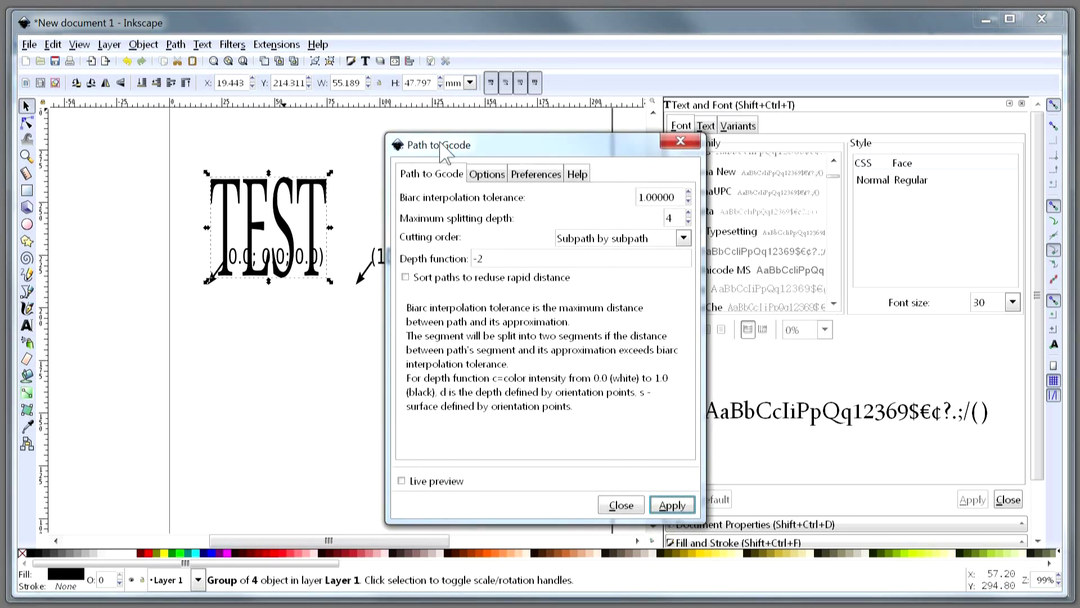
pyautogui.moveTo(445, 152); pyautogui.dragTo(226, 140)
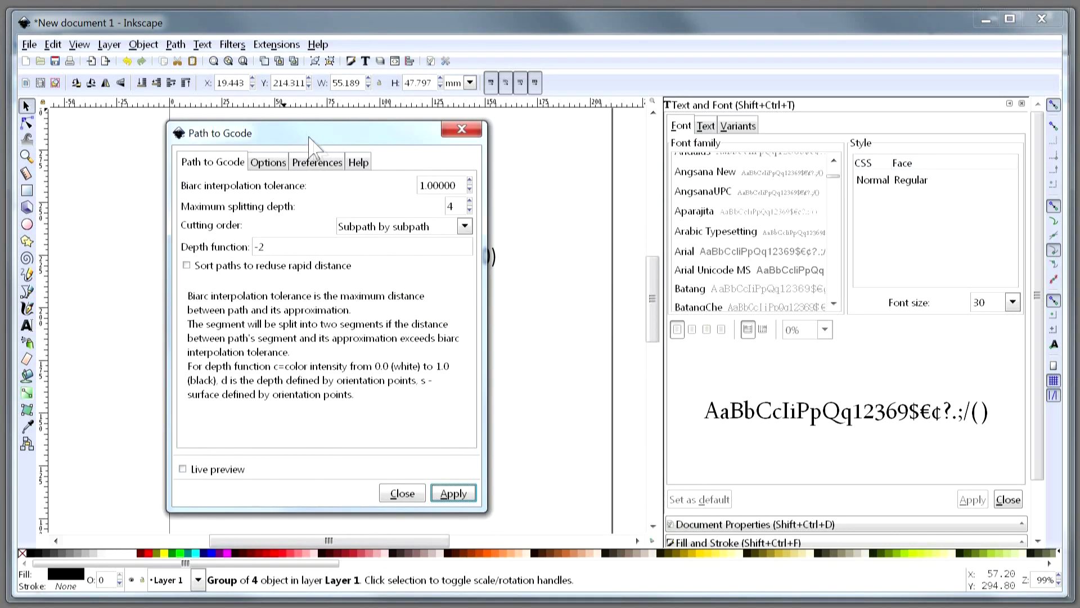
pyautogui.click(317, 165)
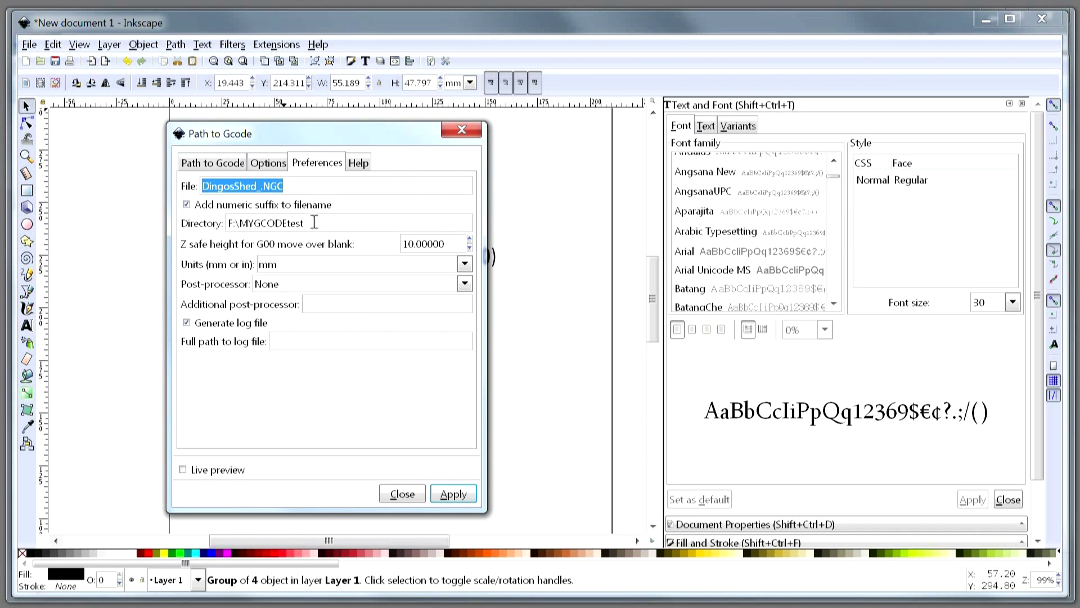
pyautogui.moveTo(314, 223); pyautogui.dragTo(201, 213)
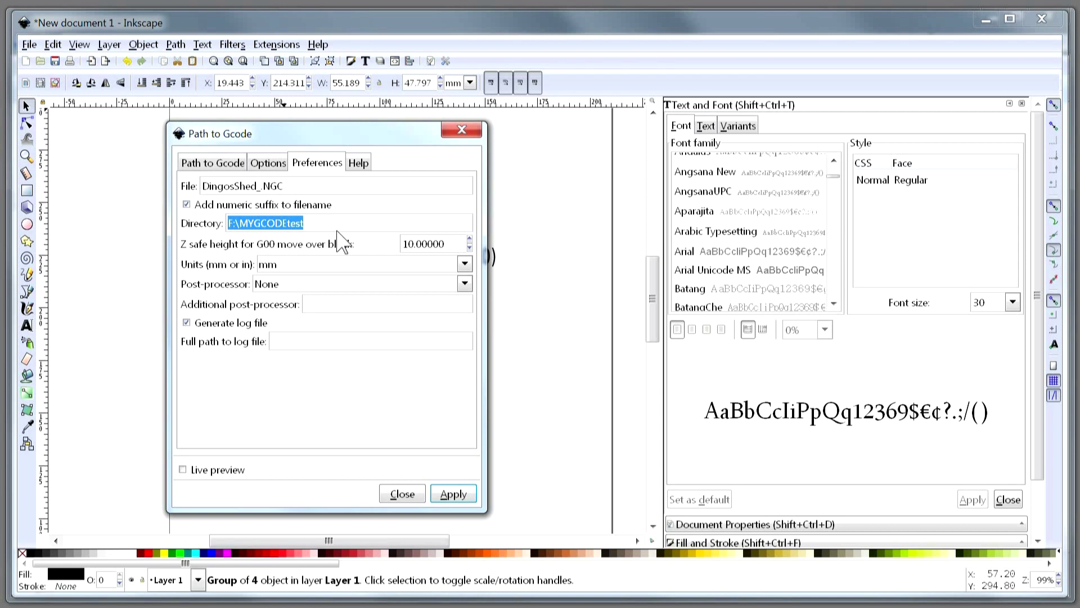
pyautogui.write('F:\\TESTGCODE')
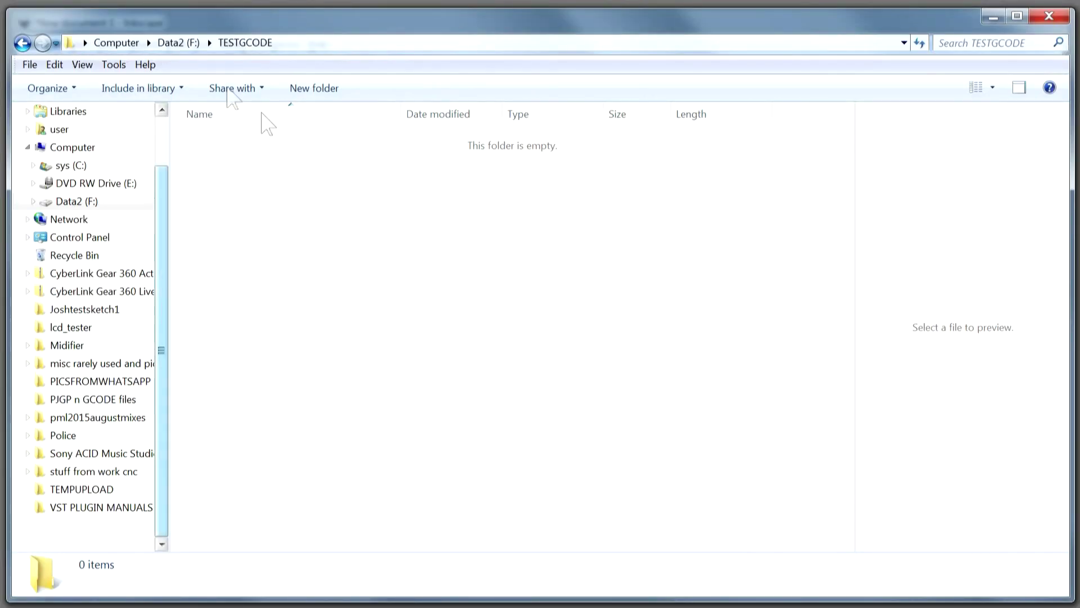
# Confirm the Explorer address reads F:\TESTGCODE, then drag Explorer aside to reveal Inkscape.
pyautogui.click(303, 41)
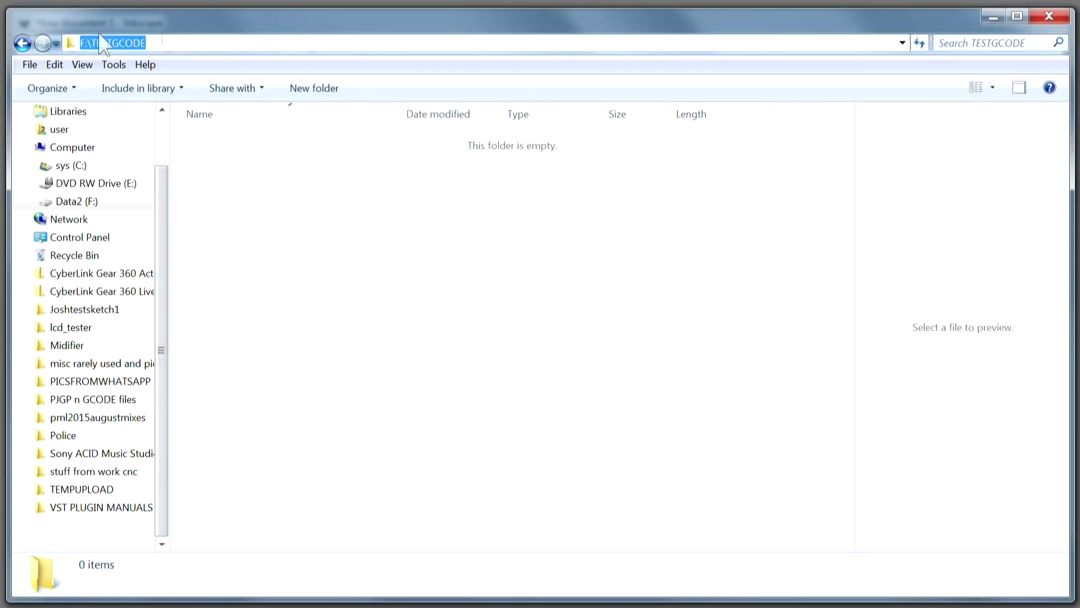
pyautogui.moveTo(191, 28); pyautogui.dragTo(6, 557)
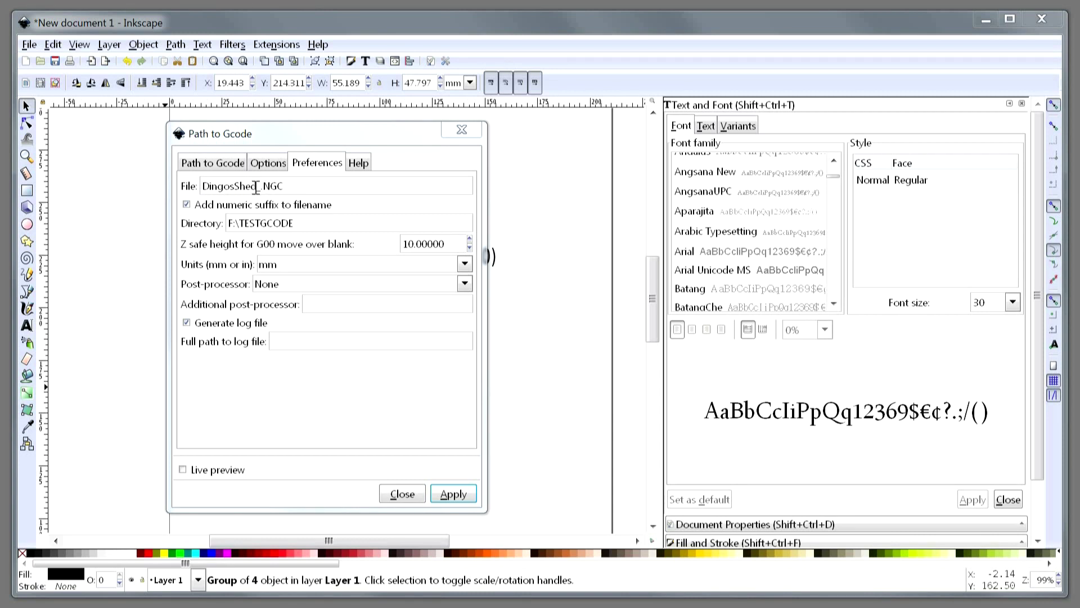
# Replace DingosShed in the File name so it reads PETESTGCODE_NGC, deleting a stray R.
pyautogui.moveTo(256, 187); pyautogui.dragTo(202, 186)
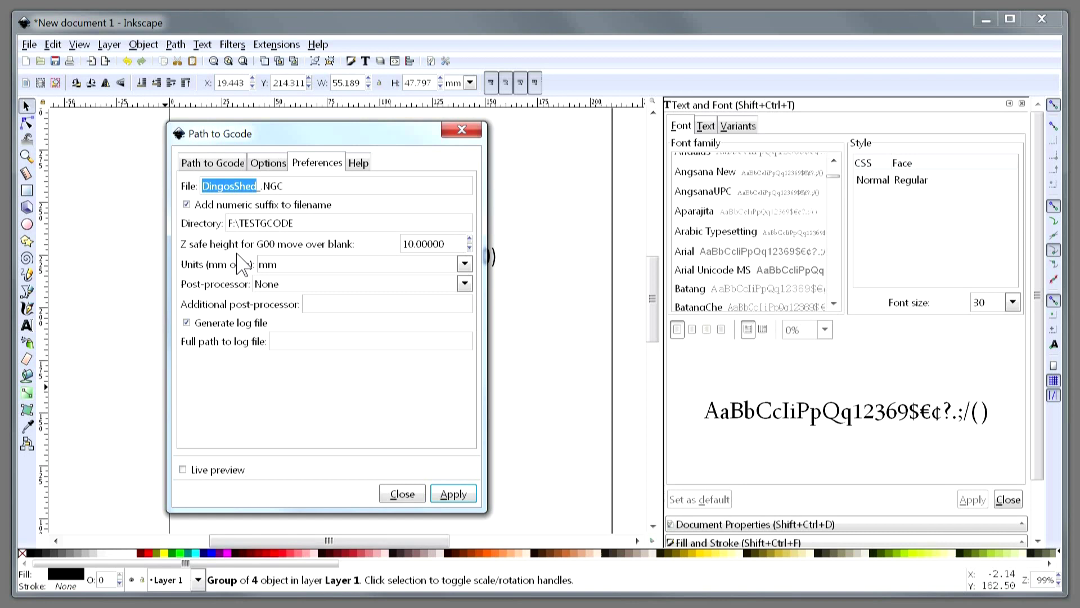
pyautogui.write('PER')
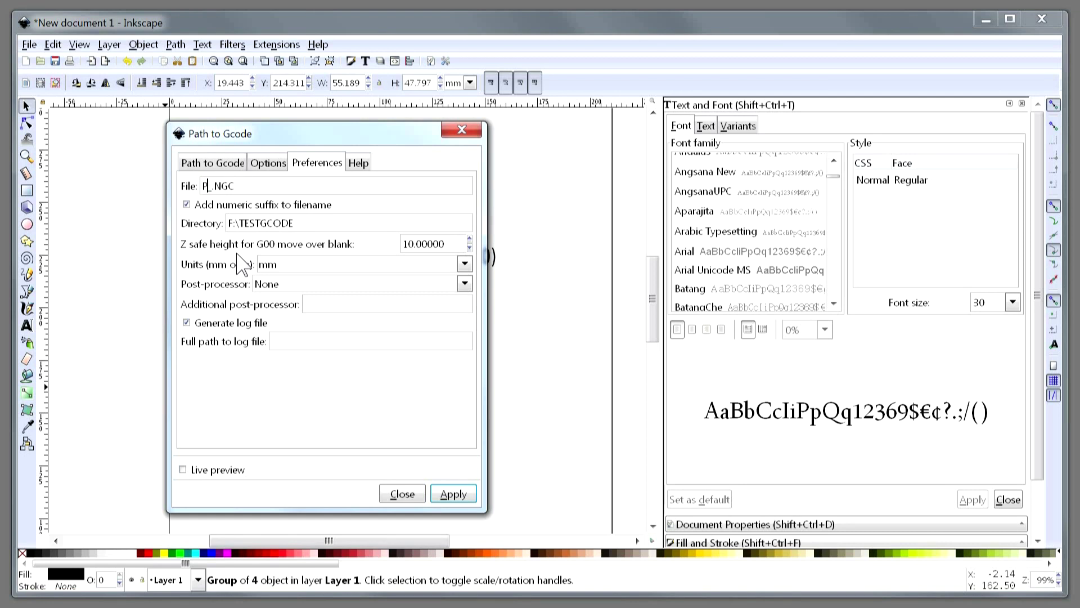
pyautogui.write('TESTESTGCODE')
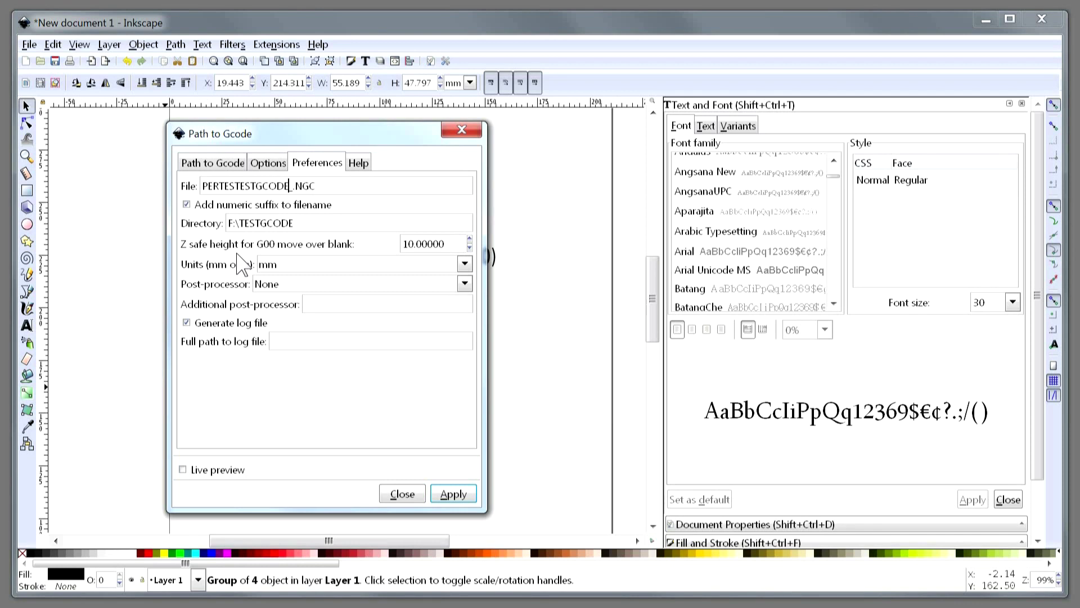
pyautogui.moveTo(220, 186); pyautogui.dragTo(225, 186)
pyautogui.press('BackSpace')
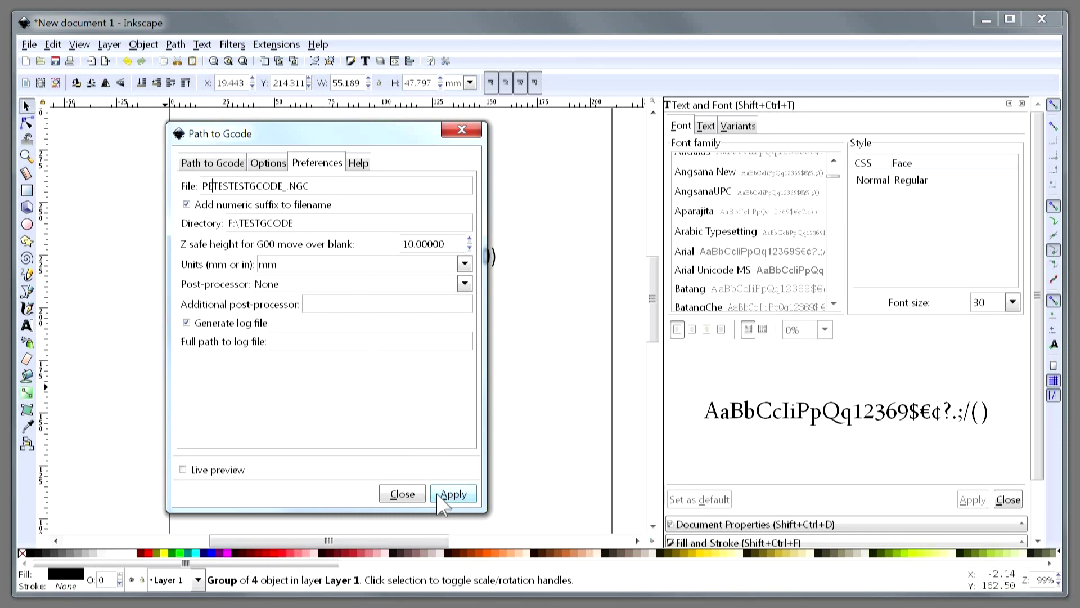
# Run the Path to Gcode conversion, accepting the missing-tool warning, to generate the NGC file.
pyautogui.click(218, 163)
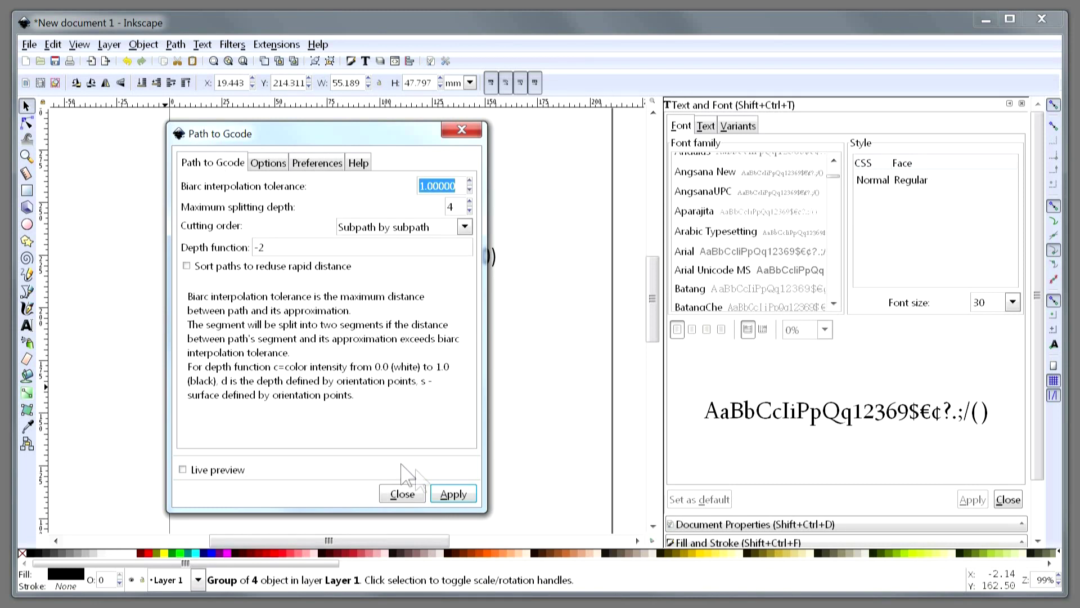
pyautogui.click(454, 495)
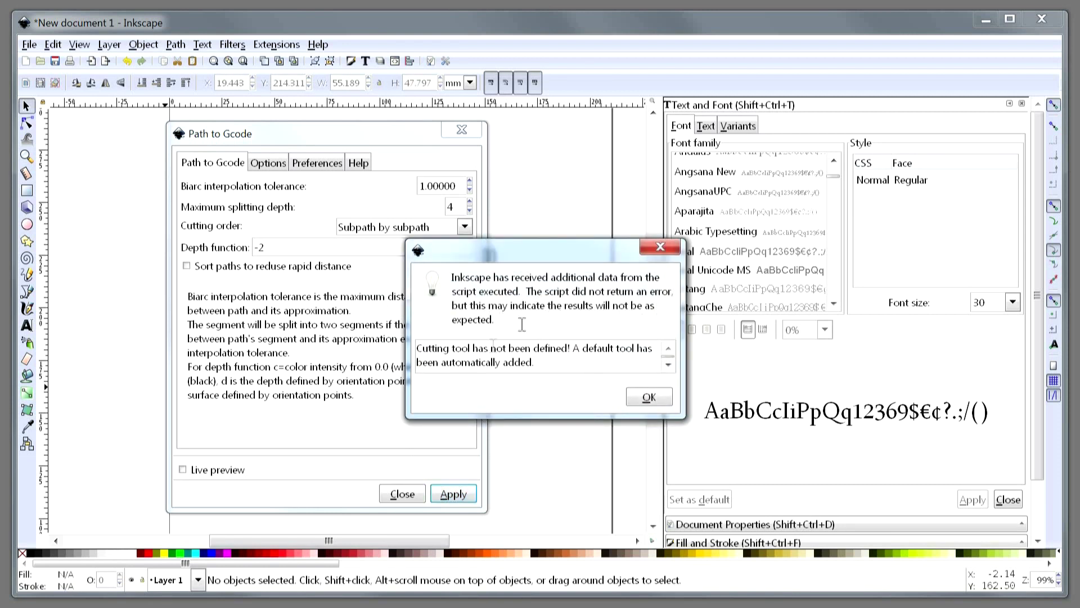
pyautogui.click(649, 397)
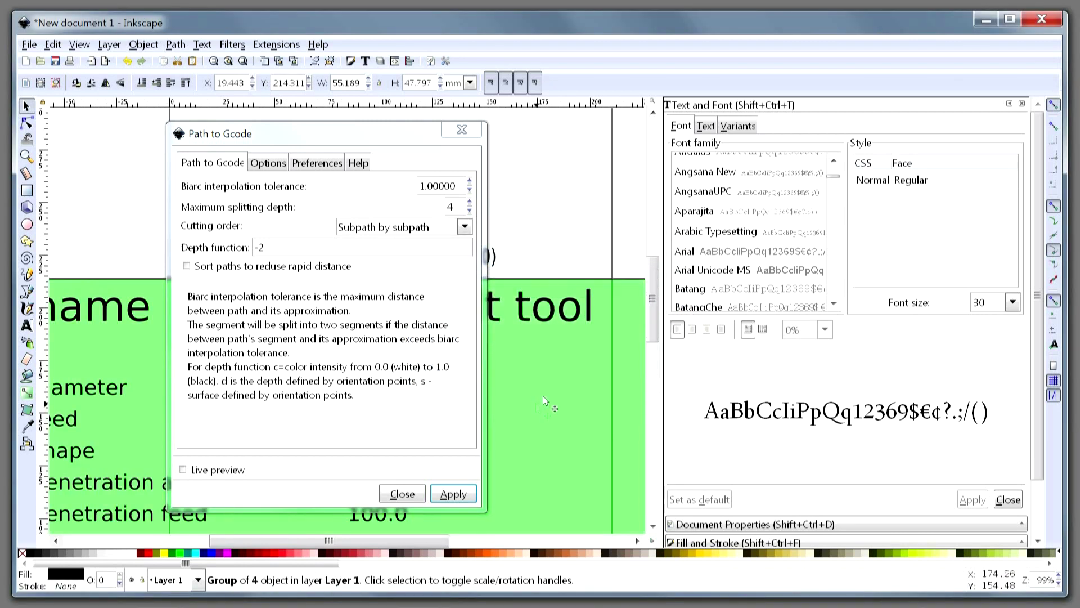
pyautogui.click(403, 495)
# Move the green default tool table off the page and bring the TESTGCODE Explorer window forward.
pyautogui.press('-')
pyautogui.press('-')
pyautogui.press('-')
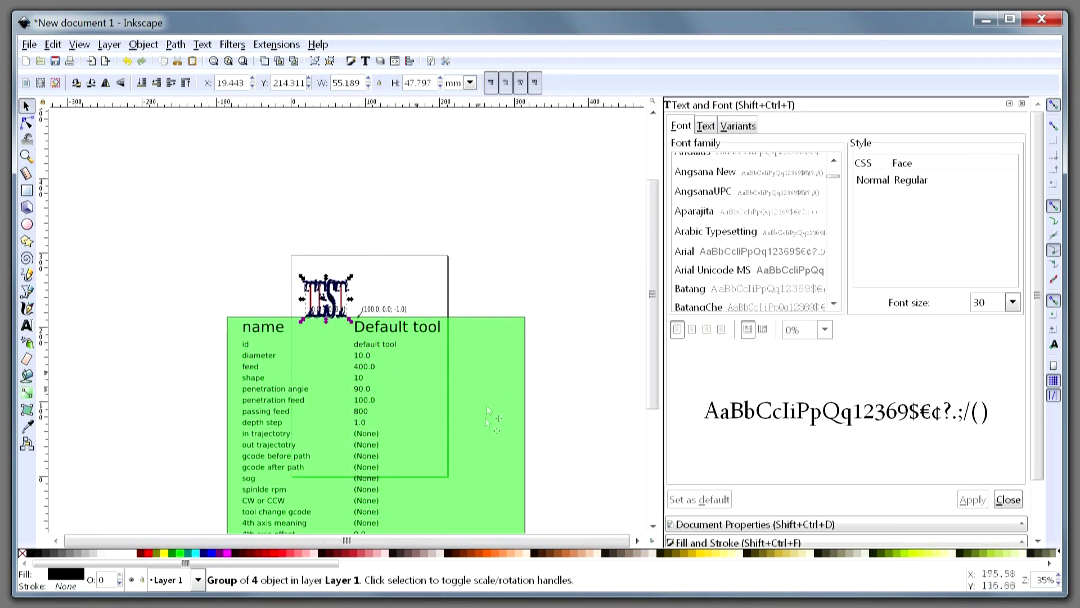
pyautogui.moveTo(463, 369); pyautogui.dragTo(247, 349)
pyautogui.scroll(-2, 357, 337)
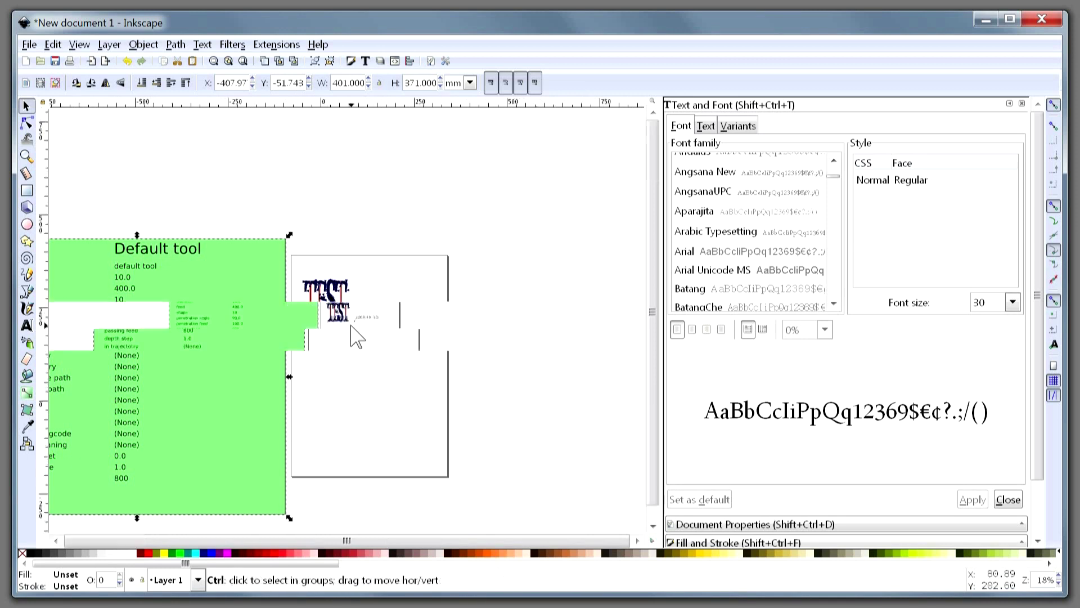
pyautogui.scroll(-1, 358, 337)
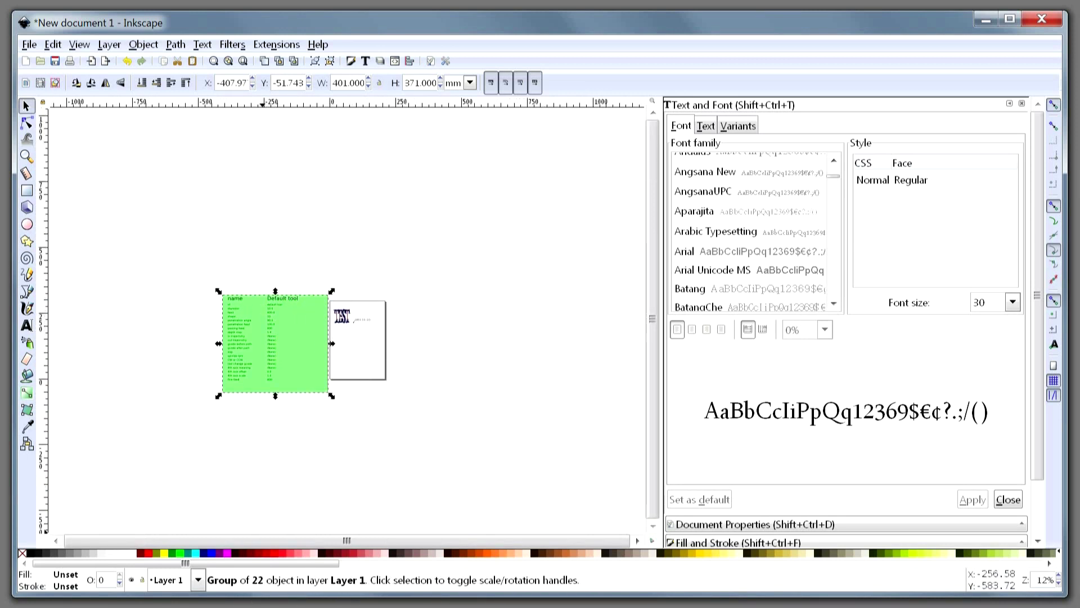
pyautogui.moveTo(338, 475); pyautogui.dragTo(345, 34)
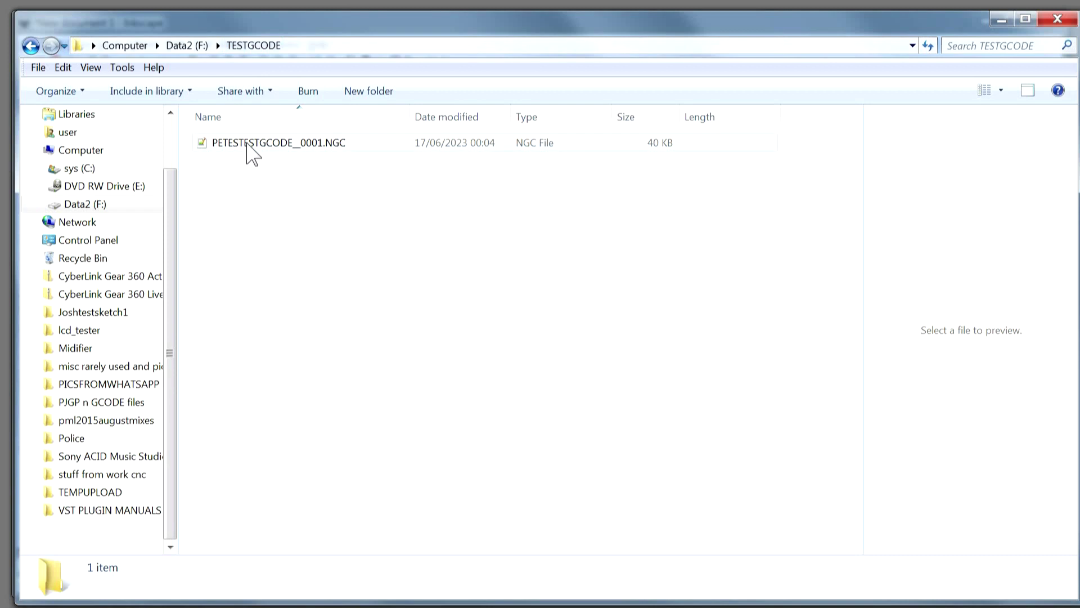
# Open PETESTESTGCODE__0001.NGC from the TESTGCODE folder in Notepad++.
pyautogui.click(248, 151)
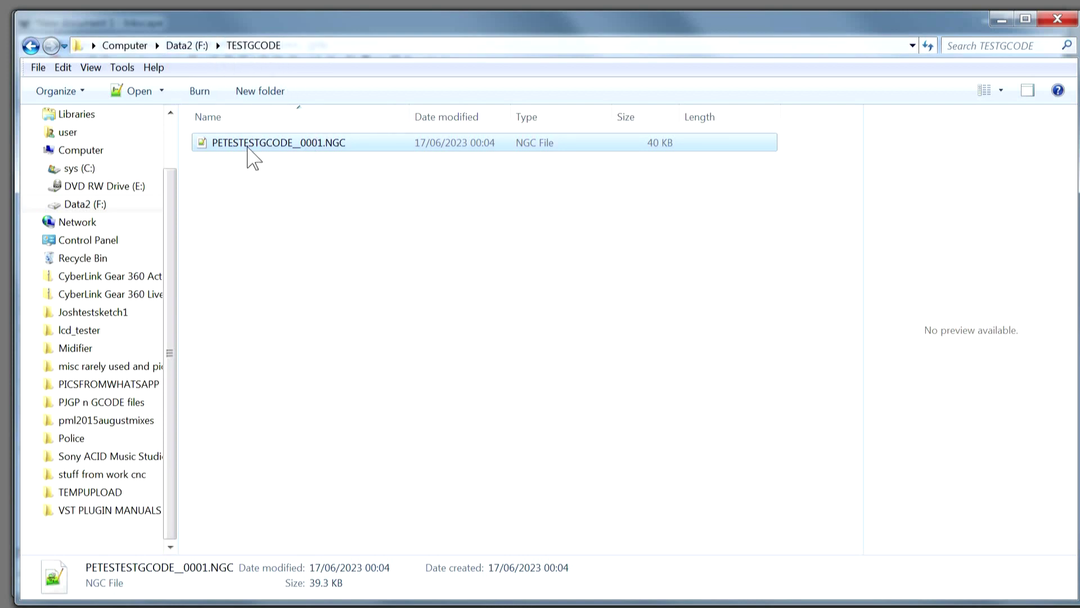
pyautogui.click(247, 147)
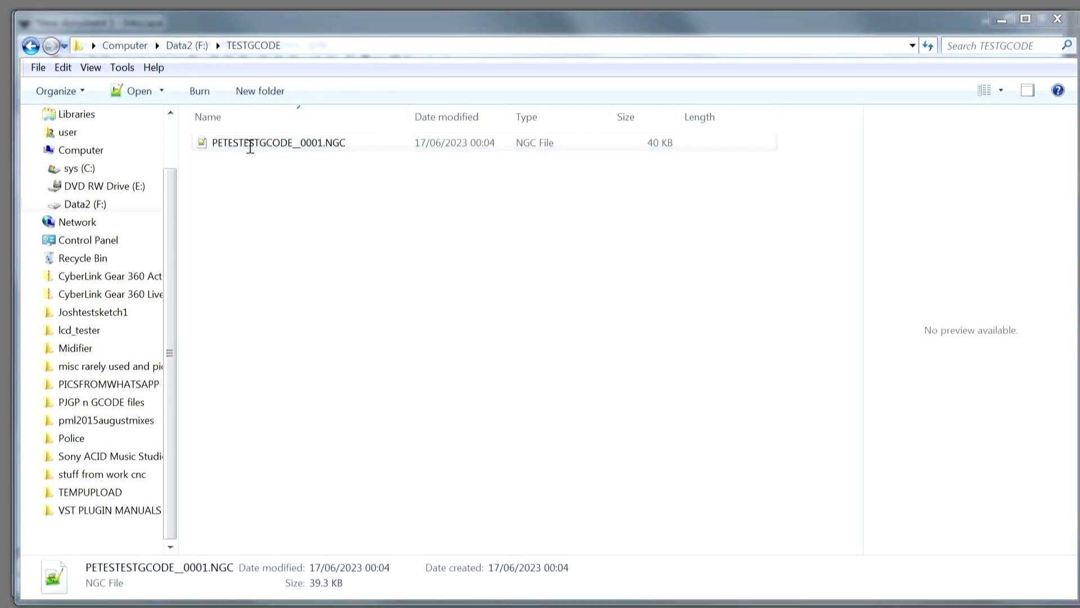
pyautogui.doubleClick(251, 144)
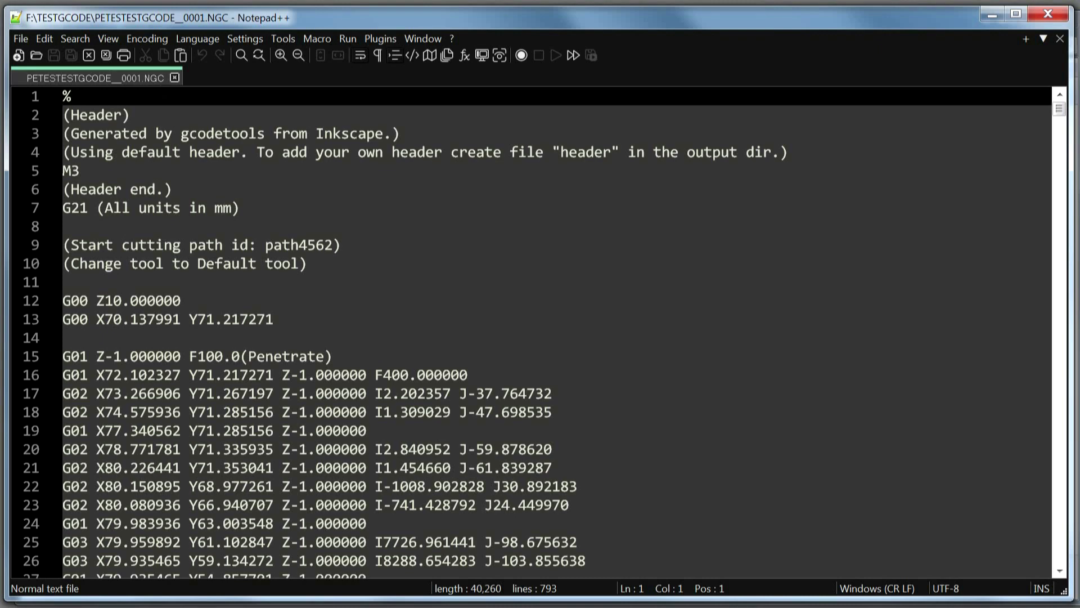
# Scroll through the generated G-code lines, then close Notepad++.
pyautogui.click(311, 338)
pyautogui.scroll(-13, 311, 337)
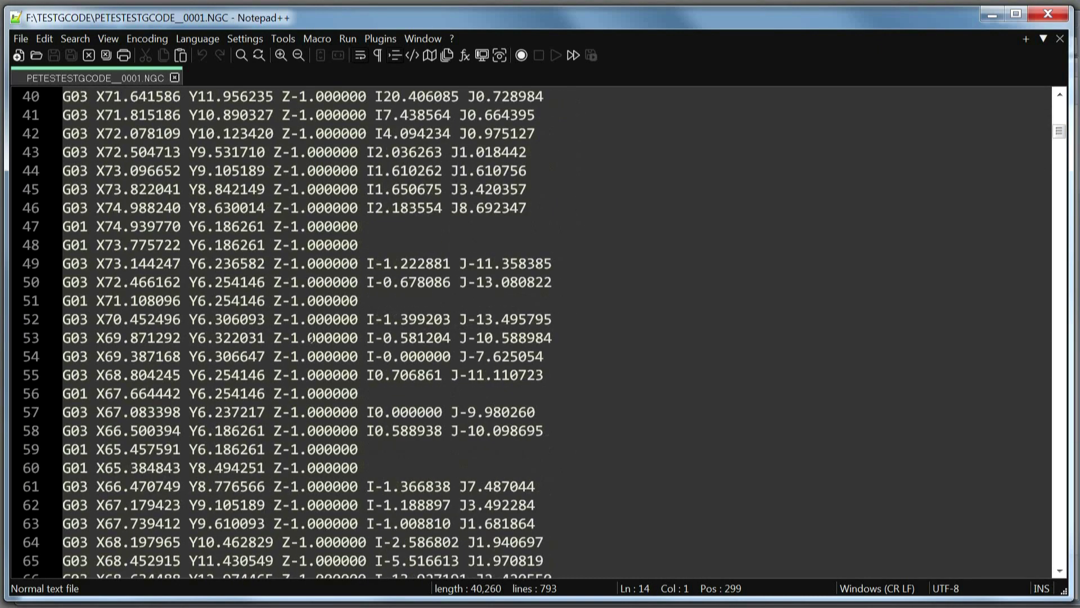
pyautogui.scroll(-4, 311, 338)
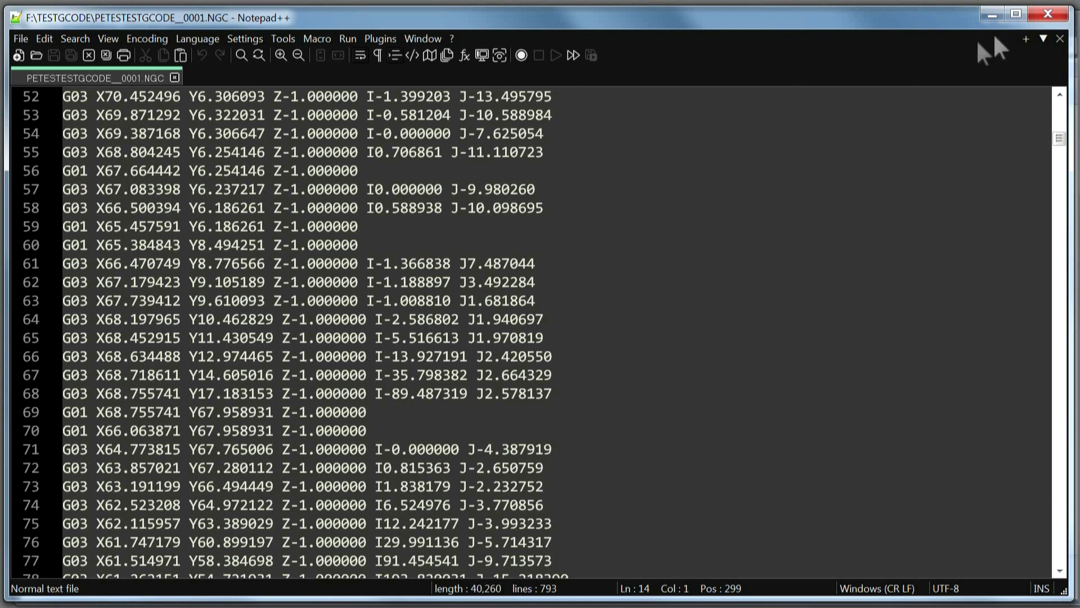
pyautogui.click(1040, 19)
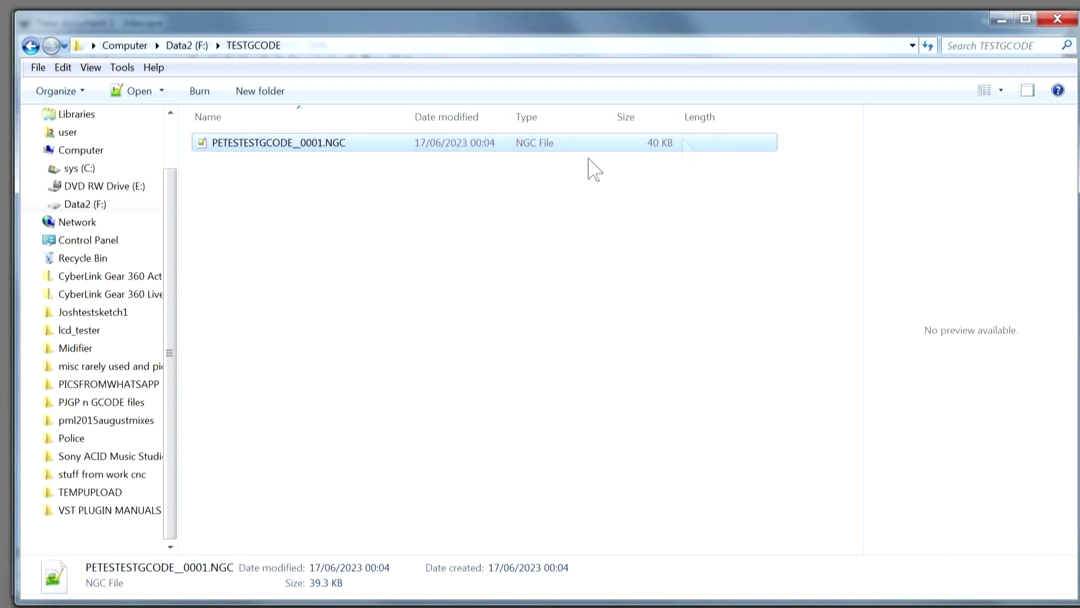